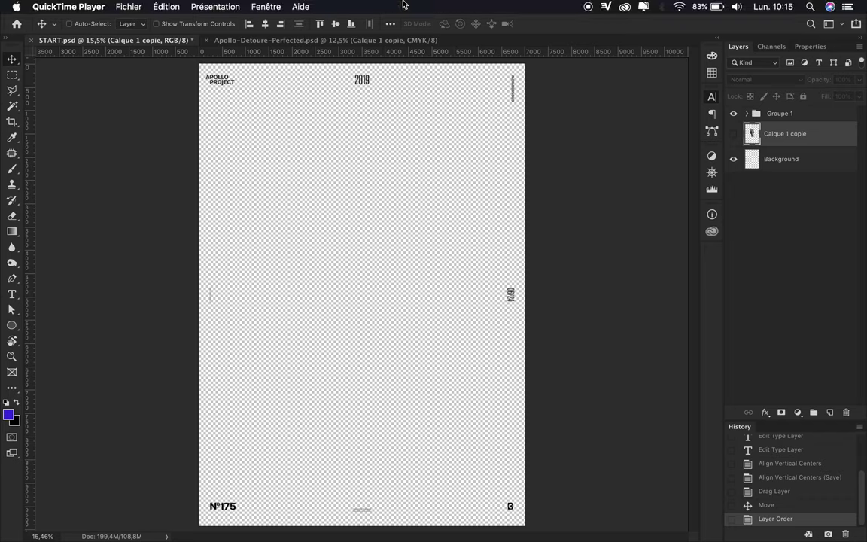
- Draw a full-canvas rectangle filled light pink #ead9d9 as the poster background
{"action": "left_click", "coordinate": [191, 48]}
{"action": "left_click", "coordinate": [458, 158]}
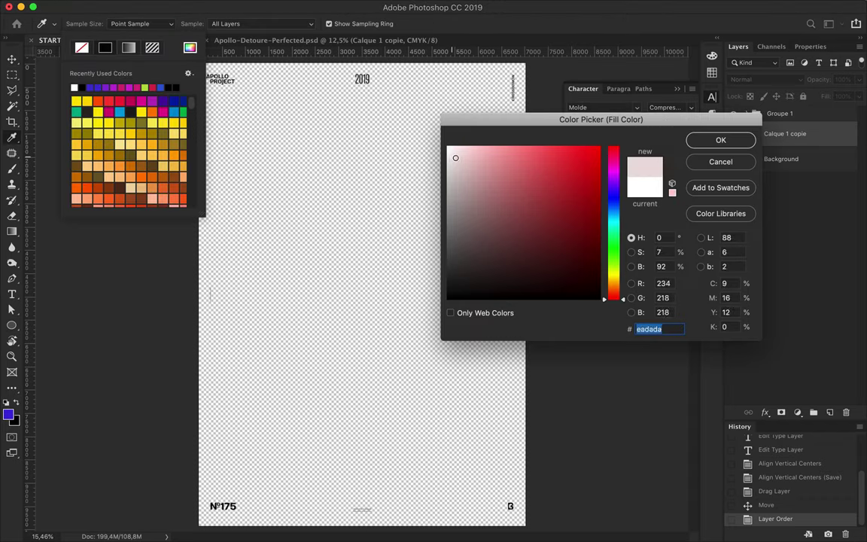
{"action": "left_click", "coordinate": [717, 141]}
{"action": "left_click_drag", "start_coordinate": [194, 57], "coordinate": [531, 508]}
{"action": "key", "text": "v"}
{"action": "scroll", "coordinate": [399, 277], "scroll_direction": "up", "scroll_amount": 2}
{"action": "scroll", "coordinate": [400, 278], "scroll_direction": "down", "scroll_amount": 3}
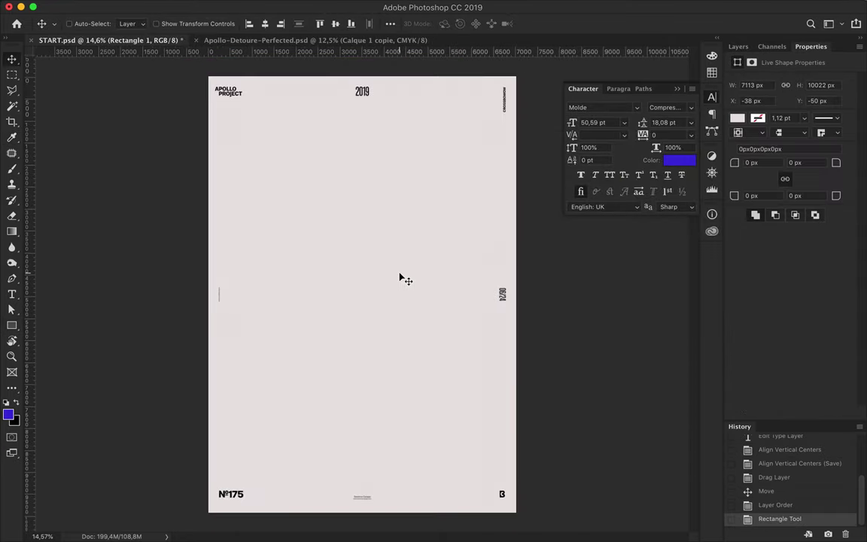
- Draw an Ellipse circle in the upper middle of the poster and fill it blue
{"action": "left_click", "coordinate": [12, 325]}
{"action": "left_click", "coordinate": [61, 344]}
{"action": "mouse_move", "coordinate": [369, 255]}
{"action": "left_mouse_down"}
{"action": "mouse_move", "coordinate": [450, 325]}
{"action": "mouse_move", "coordinate": [457, 343]}
{"action": "left_mouse_up"}
{"action": "left_click", "coordinate": [133, 23]}
{"action": "left_click", "coordinate": [112, 86]}
{"action": "left_click", "coordinate": [190, 48]}
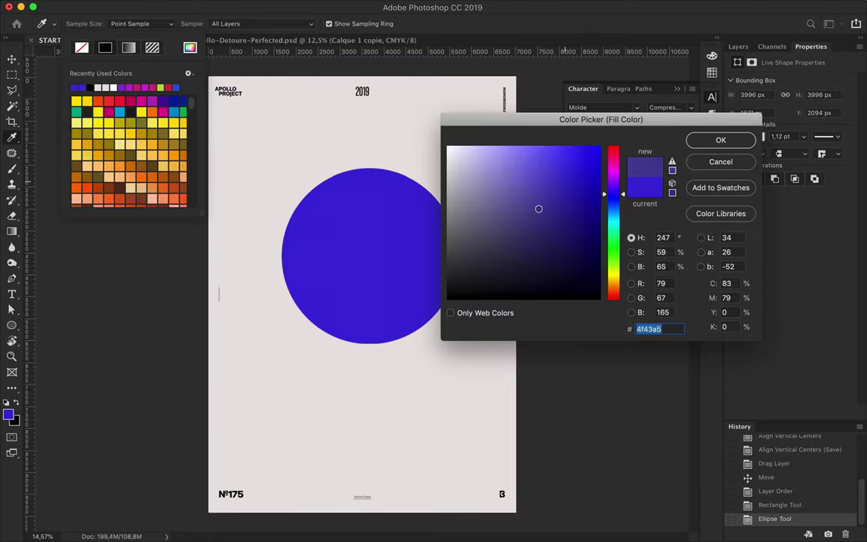
{"action": "left_click", "coordinate": [697, 145]}
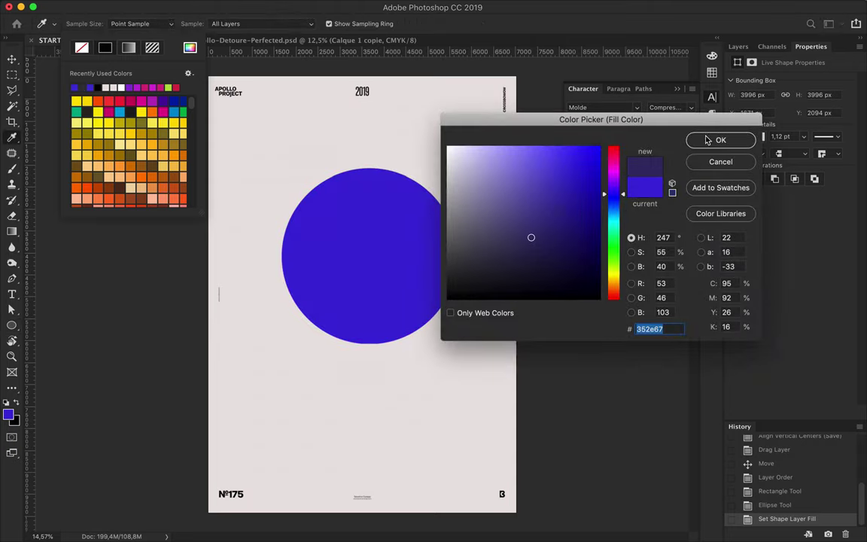
{"action": "left_click", "coordinate": [707, 139]}
{"action": "left_click", "coordinate": [74, 87]}
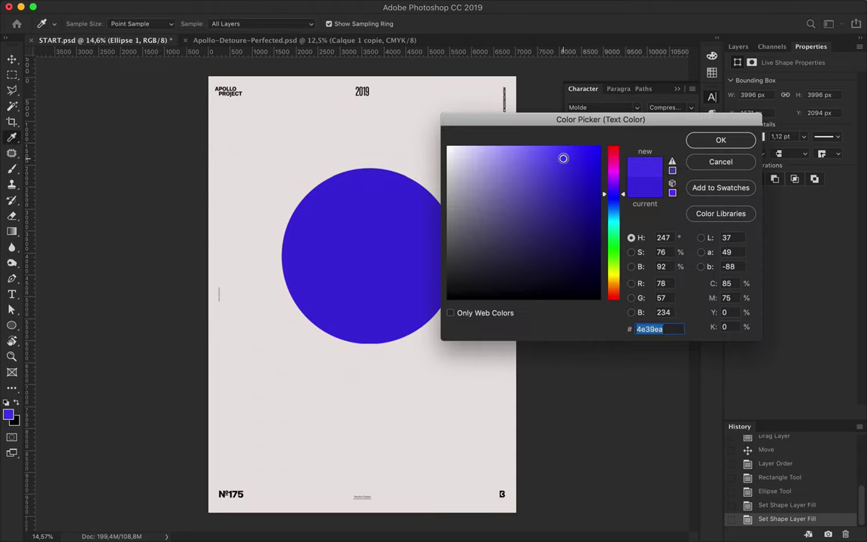
{"action": "key", "text": "Return"}
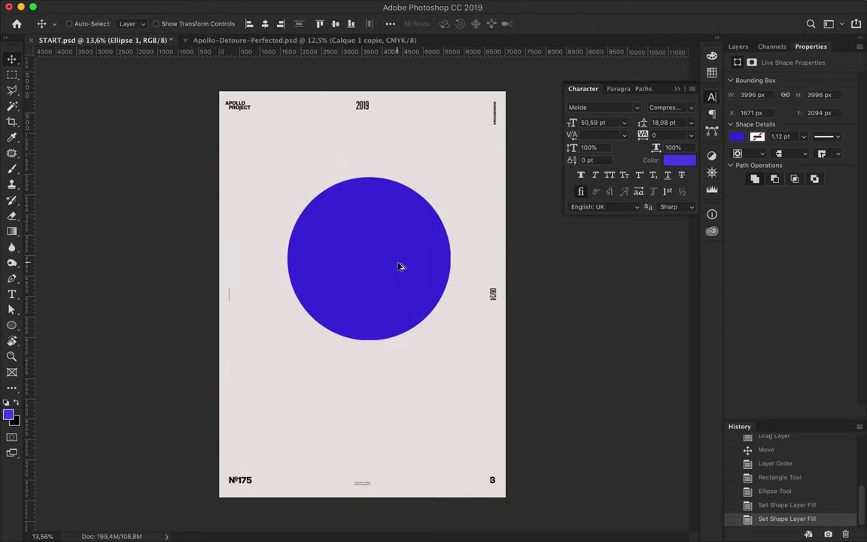
- Duplicate the blue circle and apply Gaussian Blur to the copy as a smart filter
{"action": "left_click_drag", "start_coordinate": [400, 266], "coordinate": [391, 277]}
{"action": "left_click", "coordinate": [294, 6]}
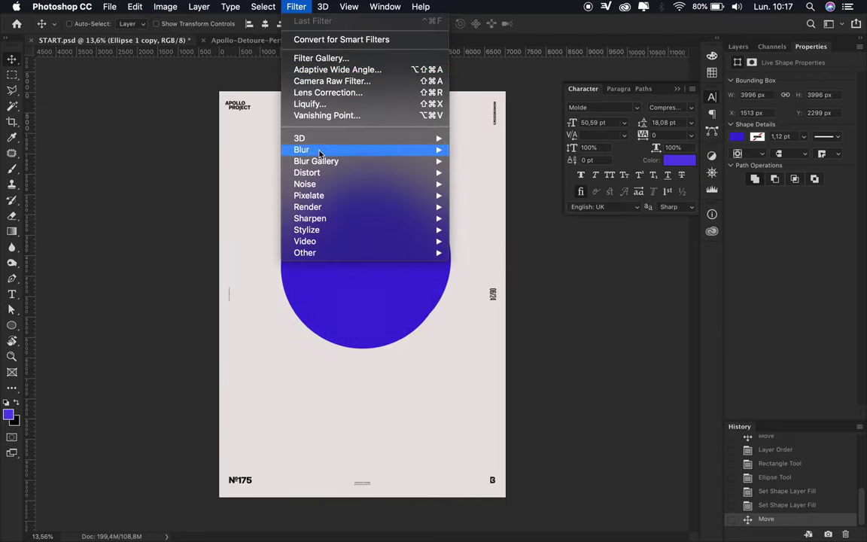
{"action": "left_click", "coordinate": [489, 193]}
{"action": "left_click", "coordinate": [487, 187]}
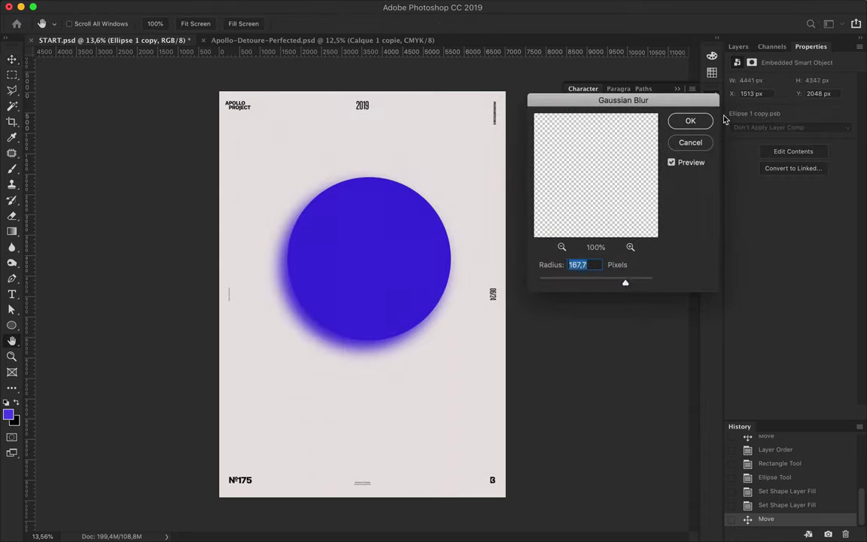
{"action": "key", "text": "Return"}
- Warp the blurred copy into a blob stretched downward, move it down-left, and duplicate it
{"action": "key", "text": "ctrl+t"}
{"action": "key", "text": "Return"}
{"action": "key", "text": "ctrl+t"}
{"action": "right_click", "coordinate": [354, 263]}
{"action": "mouse_move", "coordinate": [335, 348]}
{"action": "left_mouse_down"}
{"action": "mouse_move", "coordinate": [302, 396]}
{"action": "mouse_move", "coordinate": [327, 312]}
{"action": "mouse_move", "coordinate": [298, 362]}
{"action": "left_mouse_up"}
{"action": "left_click_drag", "start_coordinate": [388, 360], "coordinate": [415, 493]}
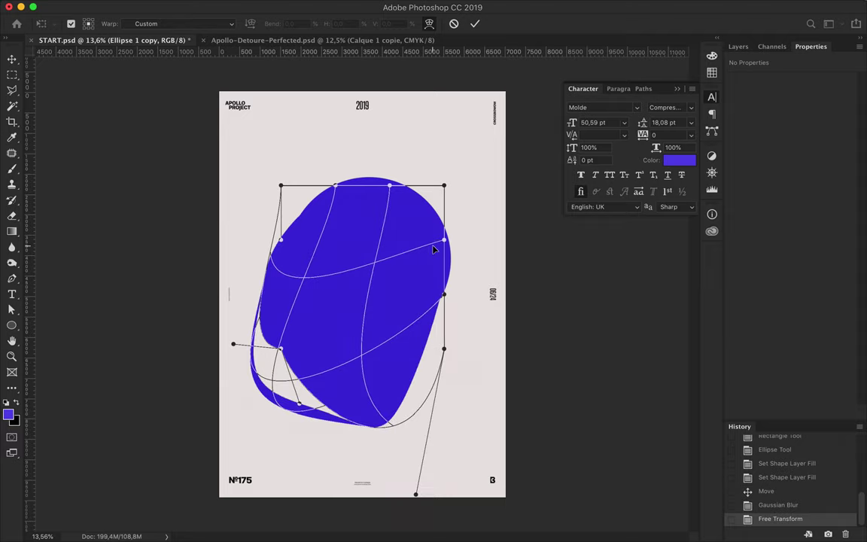
{"action": "key", "text": "Return"}
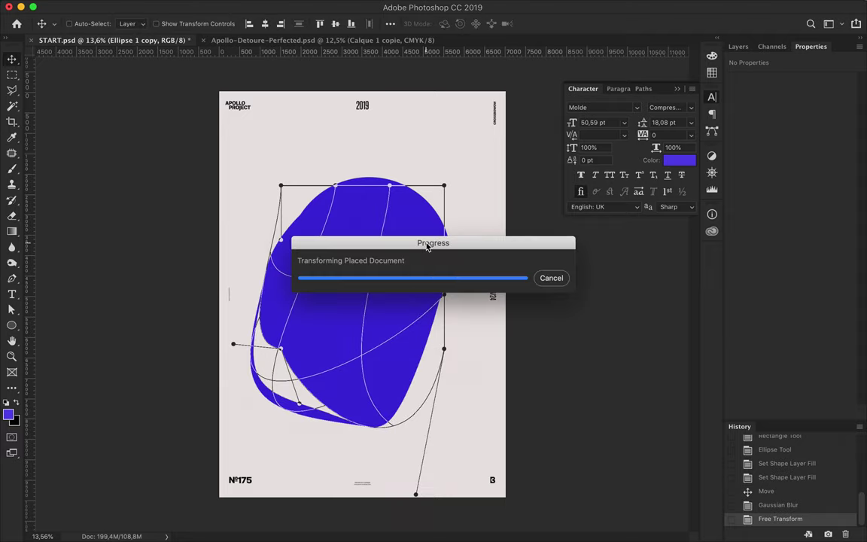
{"action": "left_click_drag", "start_coordinate": [430, 248], "coordinate": [358, 364]}
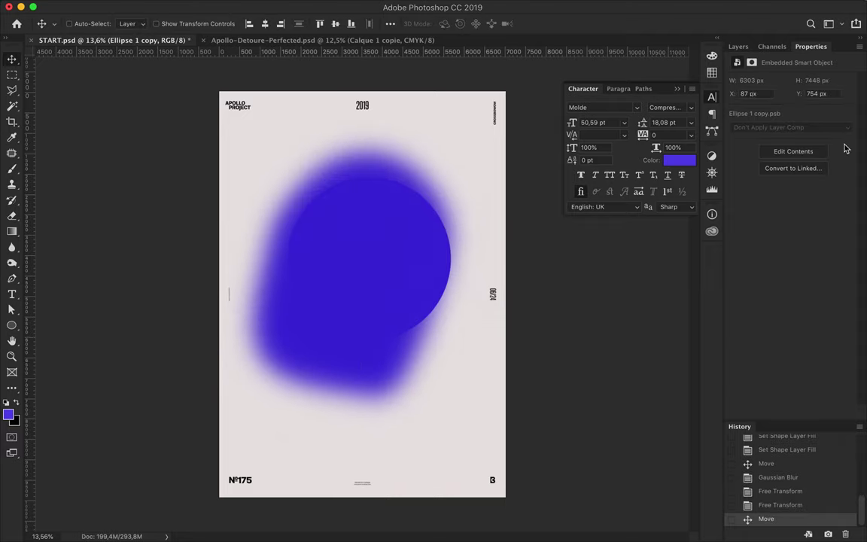
{"action": "left_click", "coordinate": [738, 46]}
{"action": "key", "text": "ctrl+j"}
- Give Ellipse 1 copy 2 Add Noise, Color Dodge blending and 10% fill
{"action": "left_click", "coordinate": [295, 7]}
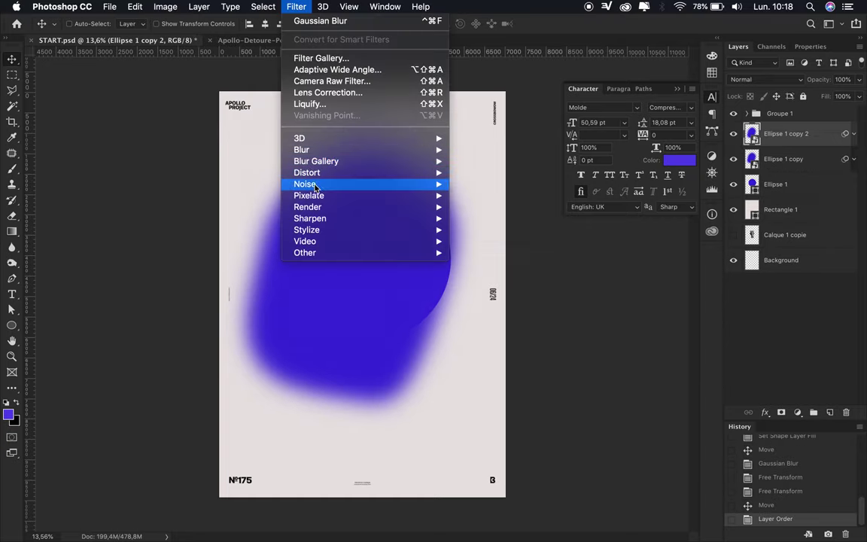
{"action": "left_click", "coordinate": [482, 184]}
{"action": "key", "text": "Return"}
{"action": "left_click", "coordinate": [766, 79]}
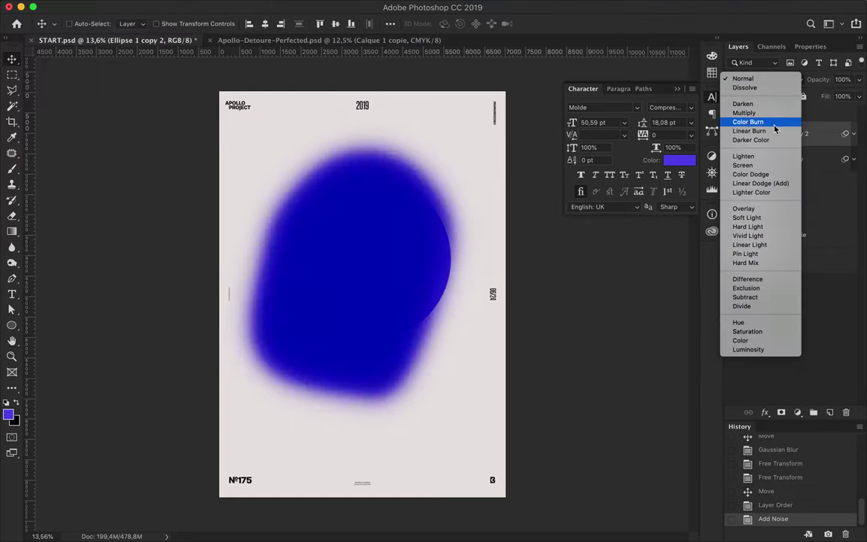
{"action": "left_click", "coordinate": [750, 174]}
{"action": "left_click_drag", "start_coordinate": [859, 97], "coordinate": [808, 113]}
{"action": "scroll", "coordinate": [345, 256], "scroll_direction": "up", "scroll_amount": 5}
{"action": "scroll", "coordinate": [345, 256], "scroll_direction": "down", "scroll_amount": 5}
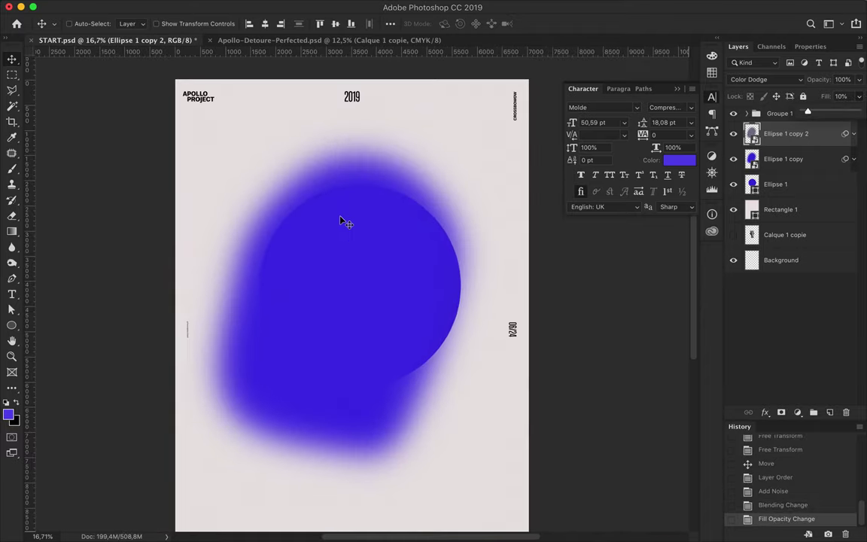
{"action": "left_click", "coordinate": [820, 158]}
- Draw a magenta-filled ellipse over the top of the blue circle
{"action": "key", "text": "u"}
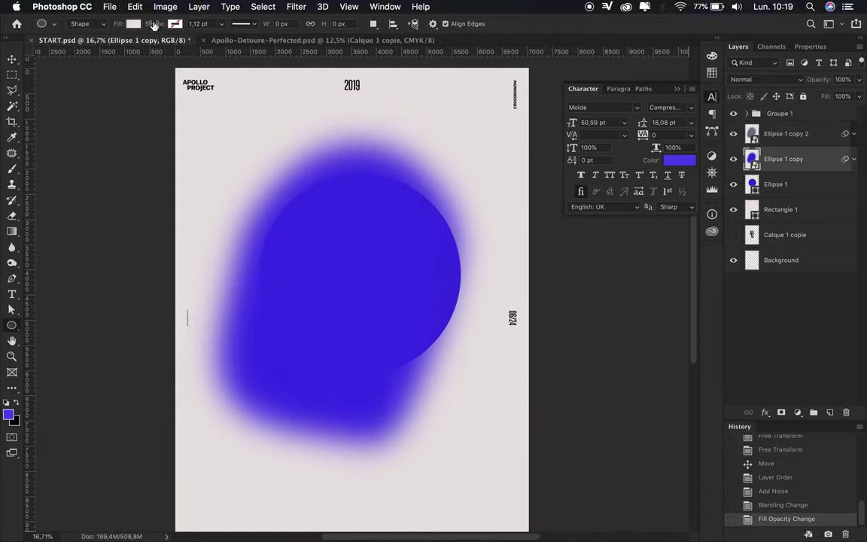
{"action": "left_click", "coordinate": [139, 24]}
{"action": "left_click", "coordinate": [190, 47]}
{"action": "key", "text": "Return"}
{"action": "left_click_drag", "start_coordinate": [319, 150], "coordinate": [465, 295]}
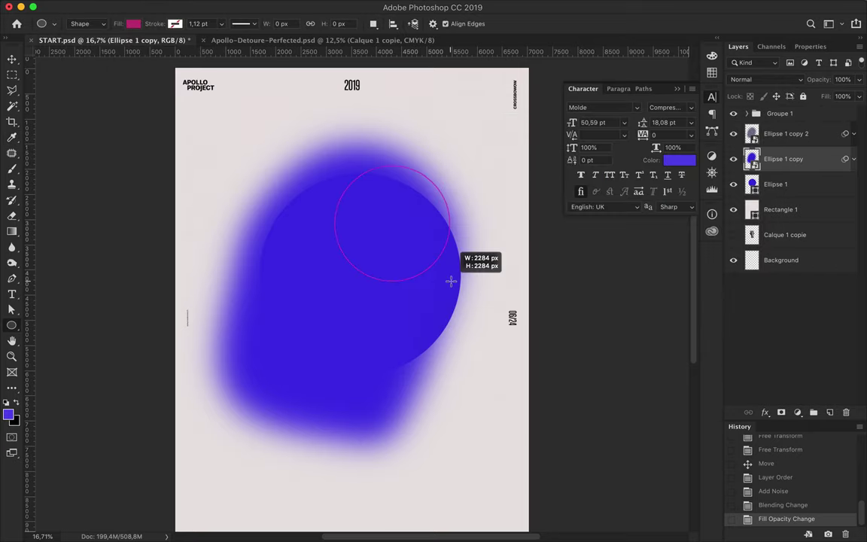
{"action": "key", "text": "v"}
- Convert the magenta ellipse to a smart object and apply a reduced-radius Gaussian Blur
{"action": "left_click", "coordinate": [296, 6]}
{"action": "mouse_move", "coordinate": [301, 150]}
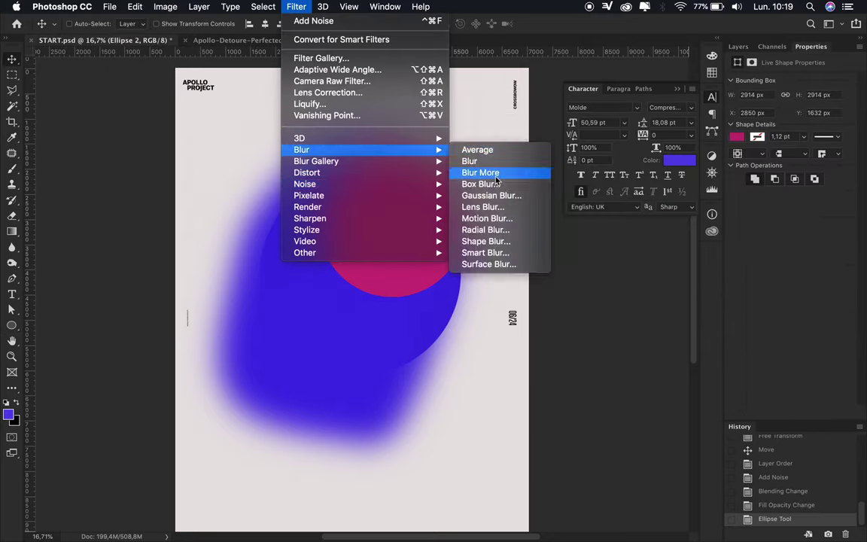
{"action": "left_click", "coordinate": [496, 174]}
{"action": "left_click", "coordinate": [493, 187]}
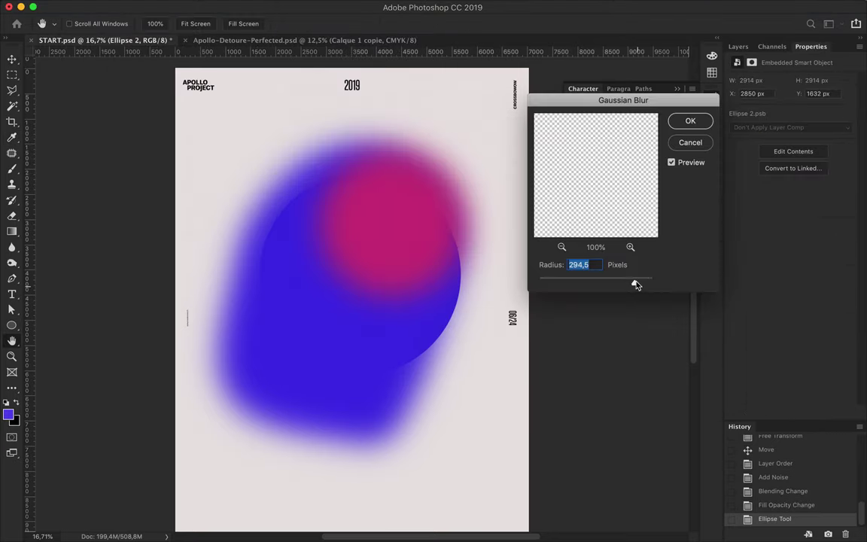
{"action": "left_click_drag", "start_coordinate": [647, 284], "coordinate": [641, 285]}
{"action": "left_click", "coordinate": [699, 121]}
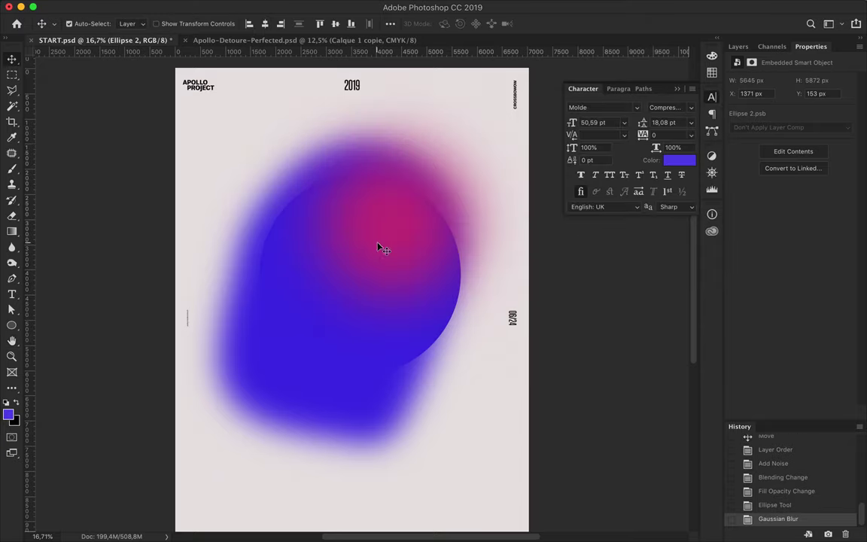
- Warp the blurred magenta shape up and right, then move it over the blue circle
{"action": "key", "text": "ctrl+t"}
{"action": "right_click", "coordinate": [387, 237]}
{"action": "left_click", "coordinate": [417, 327]}
{"action": "left_click_drag", "start_coordinate": [380, 240], "coordinate": [423, 189]}
{"action": "left_click_drag", "start_coordinate": [465, 150], "coordinate": [482, 125]}
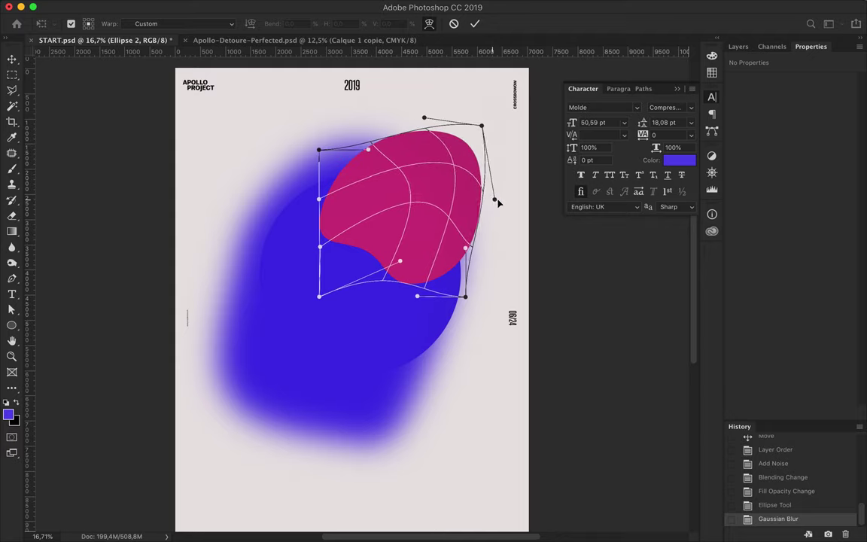
{"action": "left_click_drag", "start_coordinate": [368, 149], "coordinate": [371, 125]}
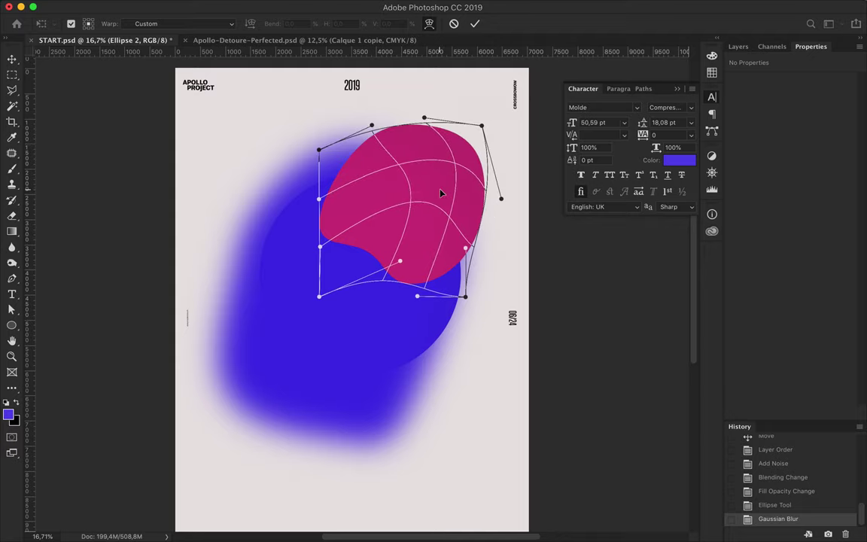
{"action": "key", "text": "Return"}
{"action": "left_click_drag", "start_coordinate": [440, 191], "coordinate": [385, 254]}
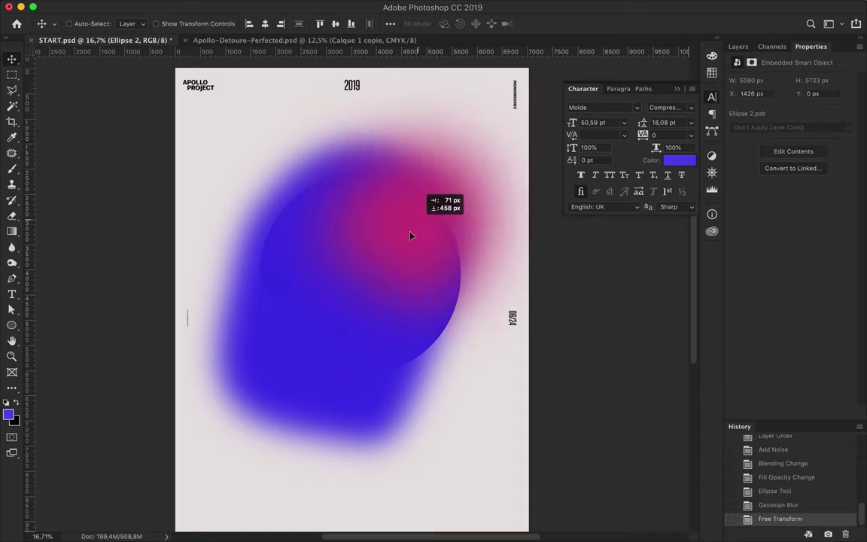
- Show the Layers panel and collapse Ellipse 2's filter list
{"action": "left_click", "coordinate": [738, 45]}
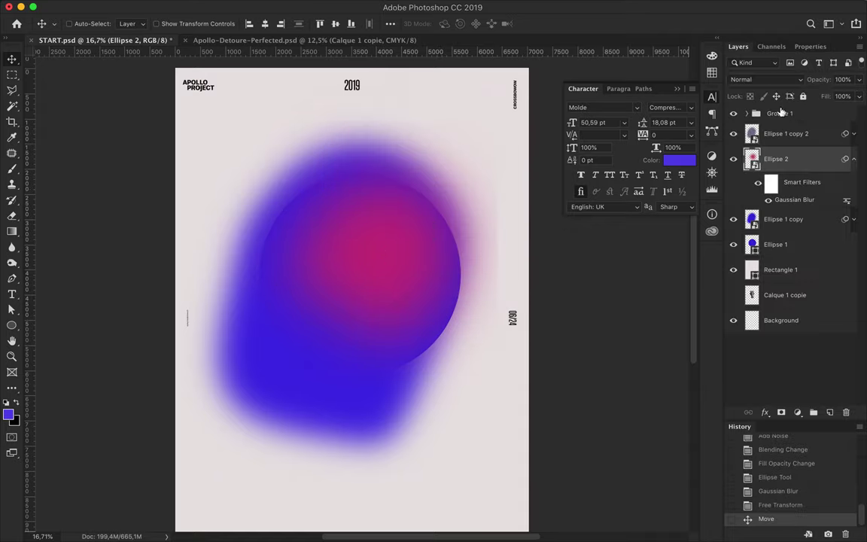
{"action": "left_click", "coordinate": [856, 159]}
{"action": "scroll", "coordinate": [330, 227], "scroll_direction": "down", "scroll_amount": 3}
{"action": "scroll", "coordinate": [458, 252], "scroll_direction": "right", "scroll_amount": 1}
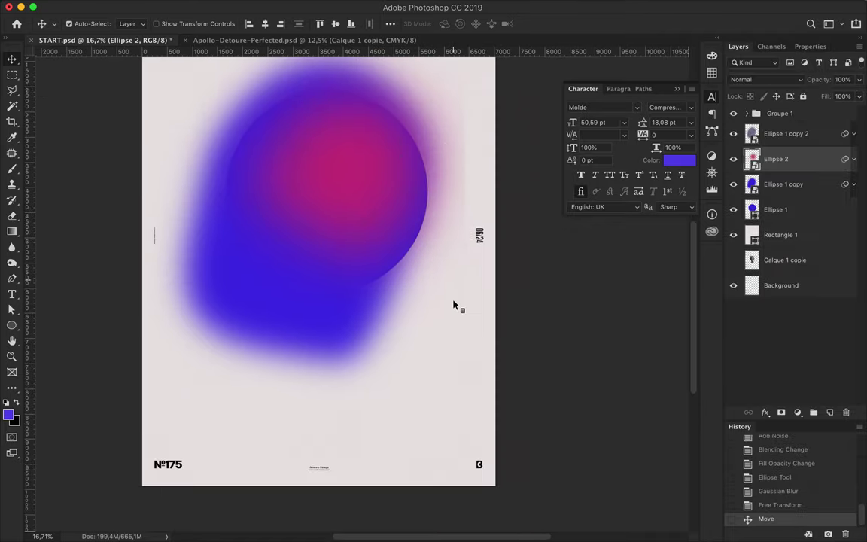
{"action": "scroll", "coordinate": [458, 251], "scroll_direction": "down", "scroll_amount": 1}
{"action": "left_click", "coordinate": [457, 248], "text": "ctrl"}
- Add a new radial-gradient layer and clip it to Ellipse 2
{"action": "left_click", "coordinate": [396, 242], "text": "ctrl"}
{"action": "left_click", "coordinate": [830, 412], "text": "ctrl"}
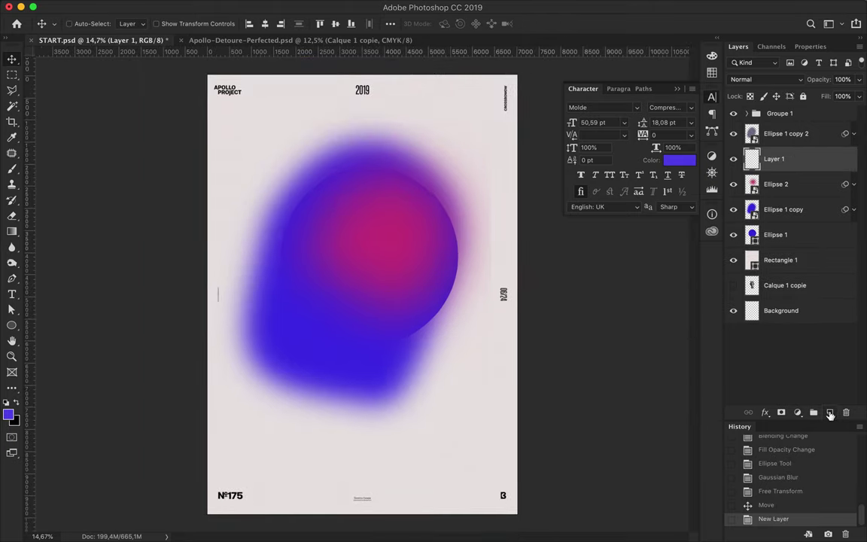
{"action": "key", "text": "g"}
{"action": "left_click_drag", "start_coordinate": [442, 234], "coordinate": [441, 234]}
{"action": "key", "text": "ctrl+z"}
{"action": "key", "text": "ctrl+alt+g"}
- Set the gradient layer to Linear Dodge (Add) with 24% fill
{"action": "left_click", "coordinate": [760, 79]}
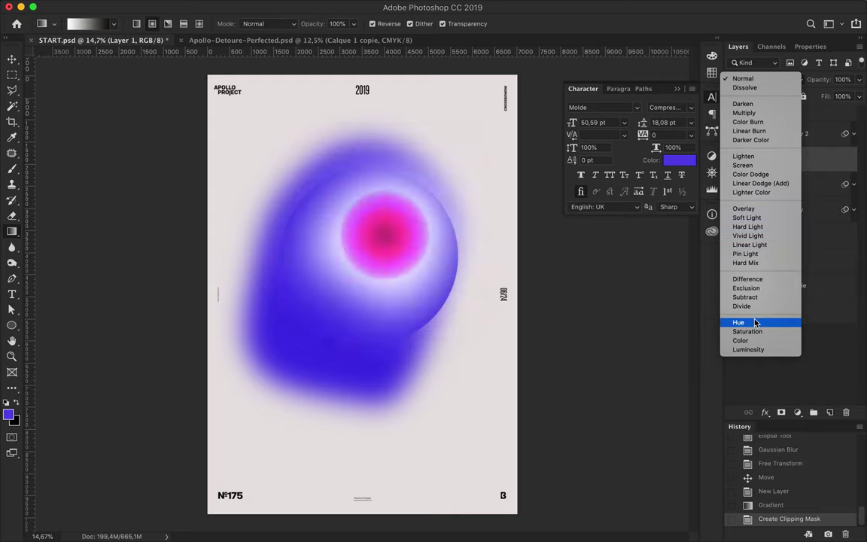
{"action": "left_click", "coordinate": [760, 183]}
{"action": "left_click", "coordinate": [859, 96]}
{"action": "left_click_drag", "start_coordinate": [856, 111], "coordinate": [818, 116]}
{"action": "key", "text": "v"}
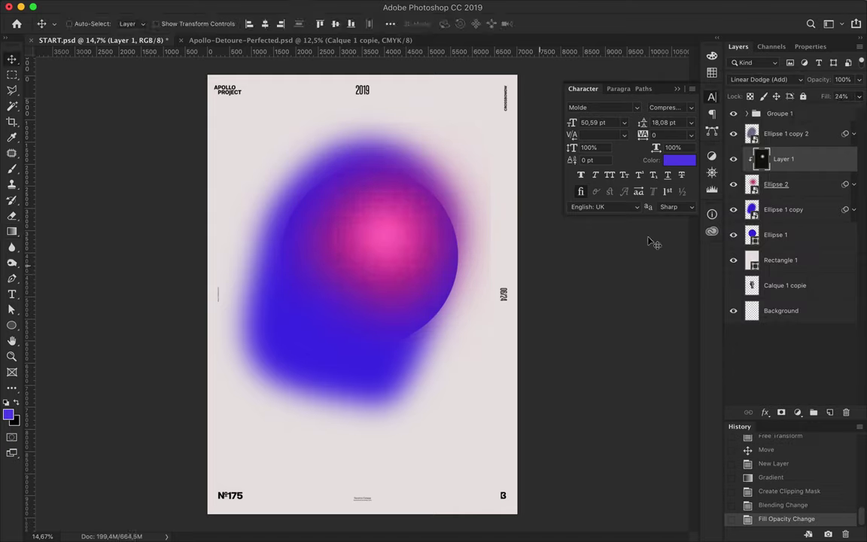
{"action": "left_click", "coordinate": [775, 234]}
{"action": "scroll", "coordinate": [392, 270], "scroll_direction": "up", "scroll_amount": 3}
{"action": "scroll", "coordinate": [392, 272], "scroll_direction": "down", "scroll_amount": 1}
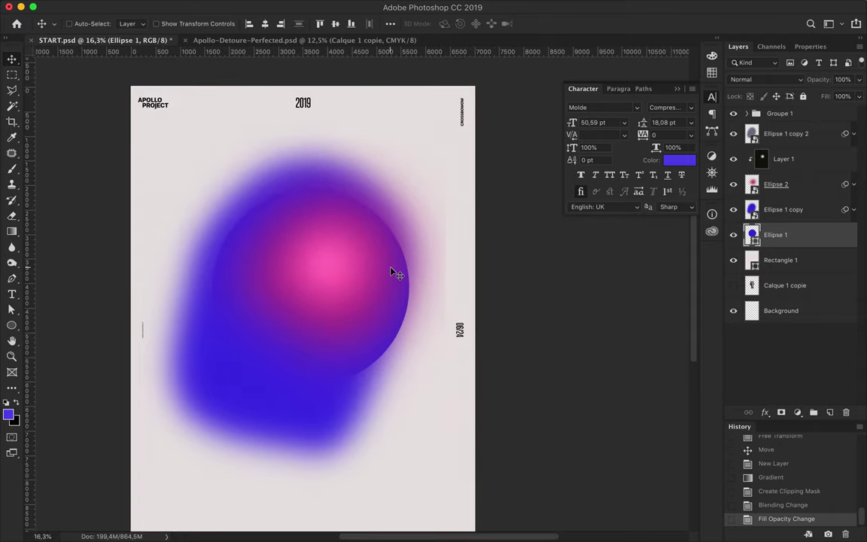
{"action": "key", "text": "super+0"}
{"action": "left_click", "coordinate": [12, 325]}
{"action": "left_click_drag", "start_coordinate": [249, 381], "coordinate": [477, 440]}
{"action": "key", "text": "v"}
{"action": "left_click_drag", "start_coordinate": [422, 418], "coordinate": [423, 470]}
{"action": "left_click", "coordinate": [265, 23]}
{"action": "left_click", "coordinate": [296, 6]}
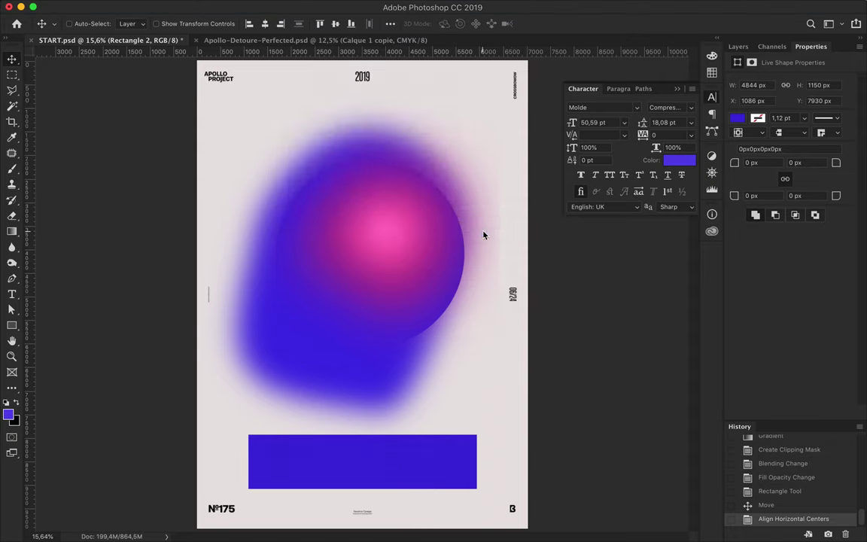
{"action": "key", "text": "Return"}
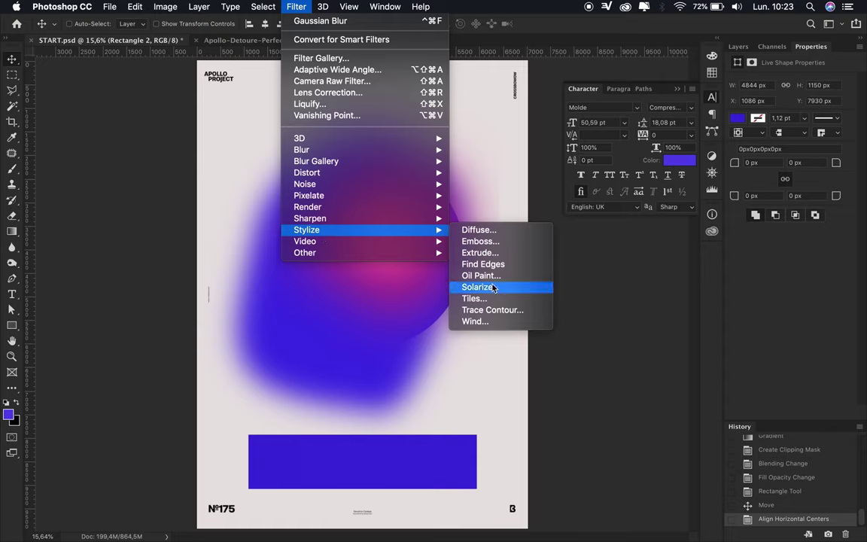
{"action": "left_click", "coordinate": [477, 287]}
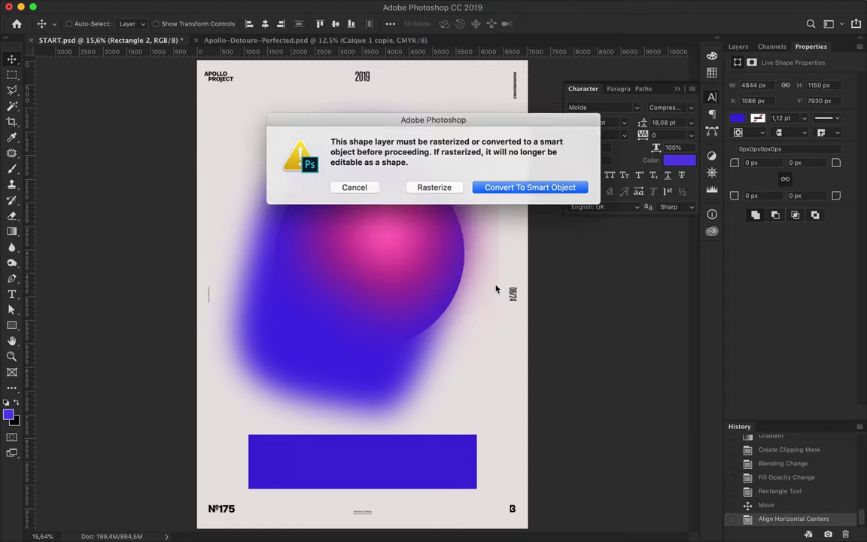
{"action": "left_click", "coordinate": [511, 187]}
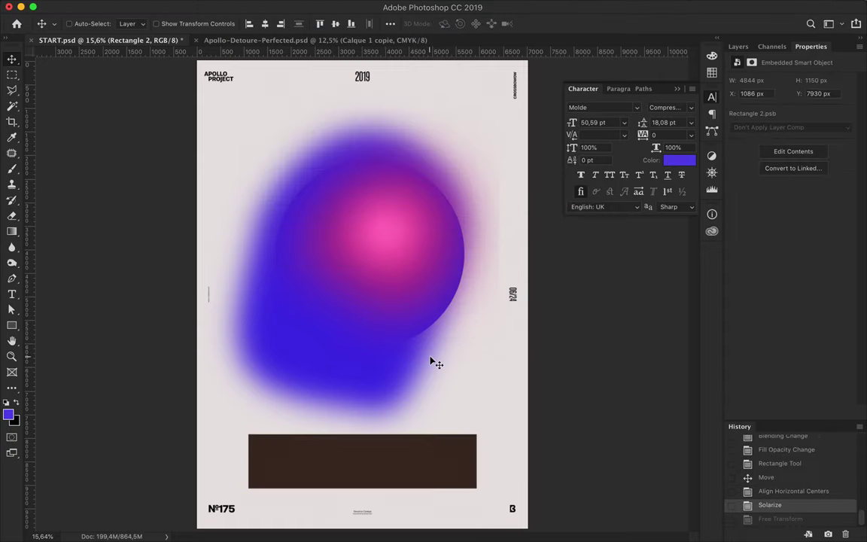
{"action": "key", "text": "ctrl+z"}
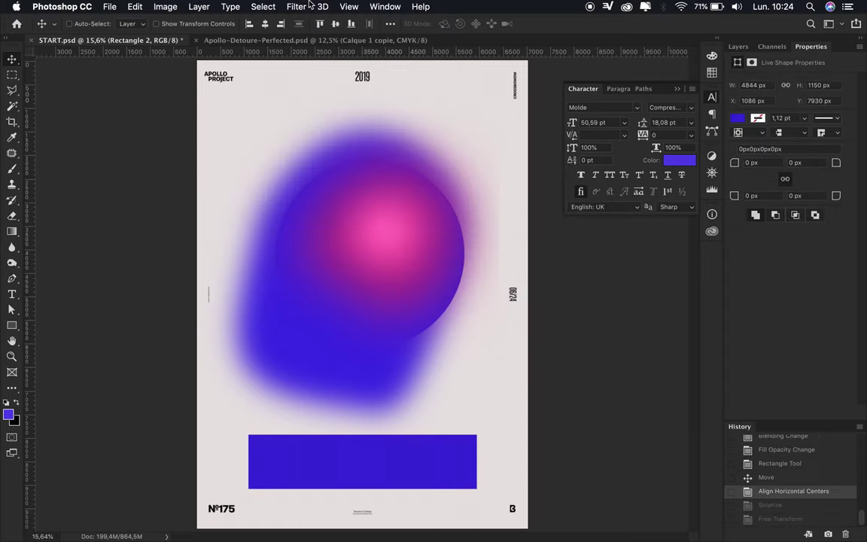
{"action": "left_click", "coordinate": [307, 6]}
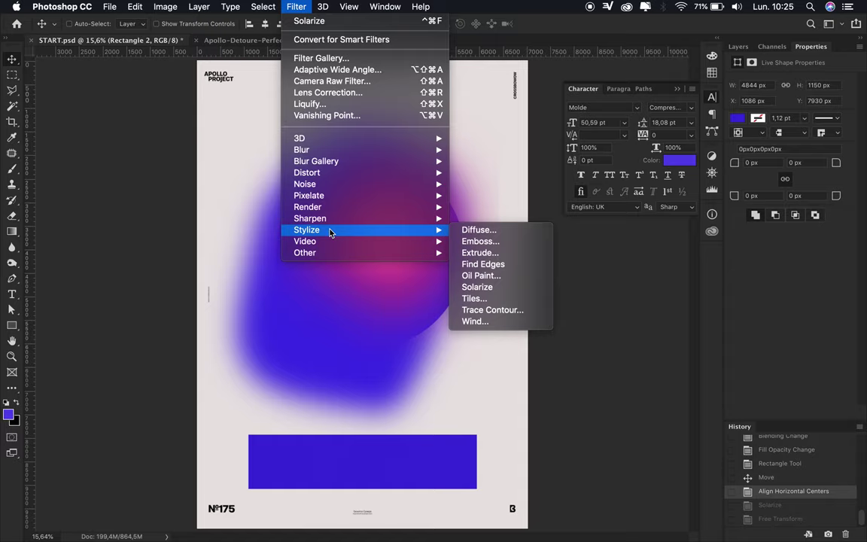
{"action": "mouse_move", "coordinate": [307, 172]}
{"action": "left_click", "coordinate": [488, 188]}
{"action": "key", "text": "Escape"}
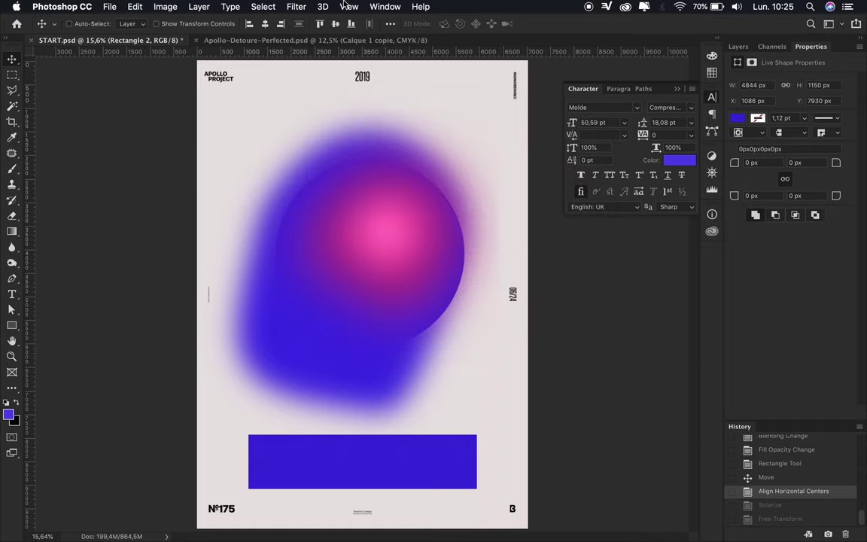
{"action": "left_click", "coordinate": [296, 6]}
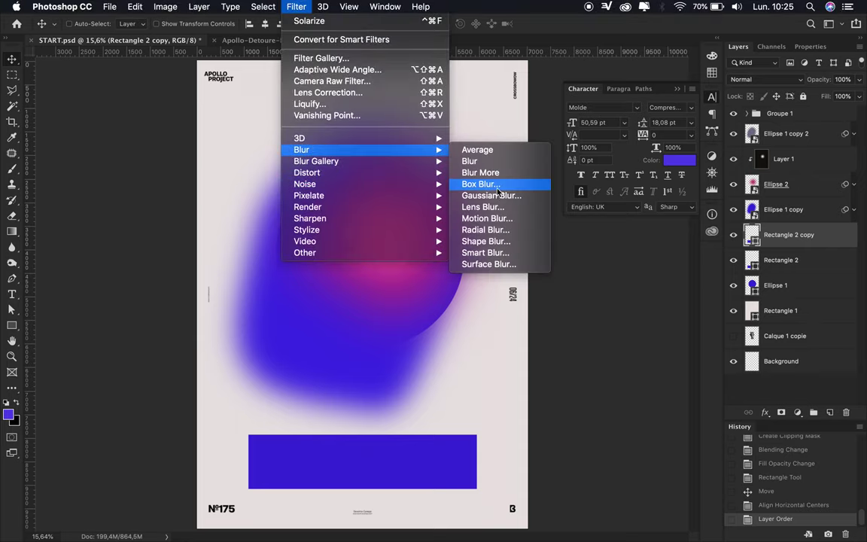
{"action": "left_click", "coordinate": [499, 197]}
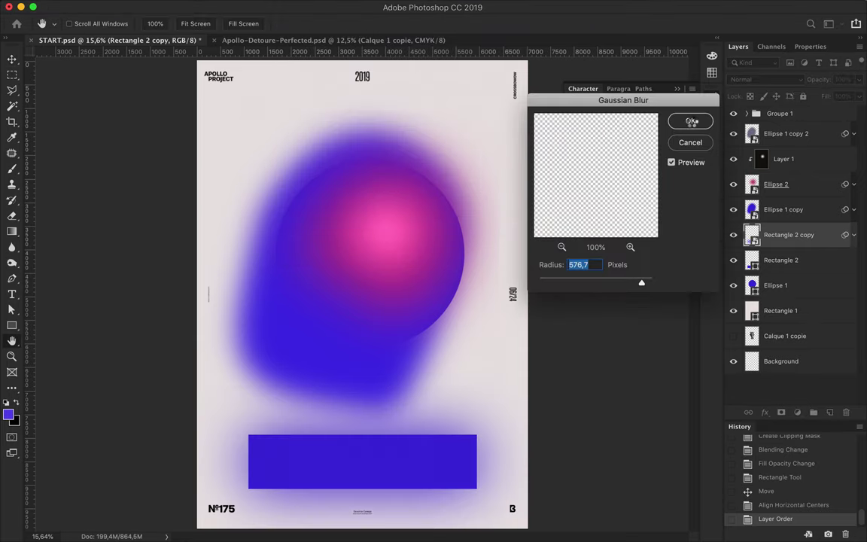
{"action": "key", "text": "ctrl+t"}
{"action": "right_click", "coordinate": [338, 465]}
{"action": "left_click", "coordinate": [347, 465]}
{"action": "left_click_drag", "start_coordinate": [310, 415], "coordinate": [324, 492]}
{"action": "left_click_drag", "start_coordinate": [399, 437], "coordinate": [492, 391]}
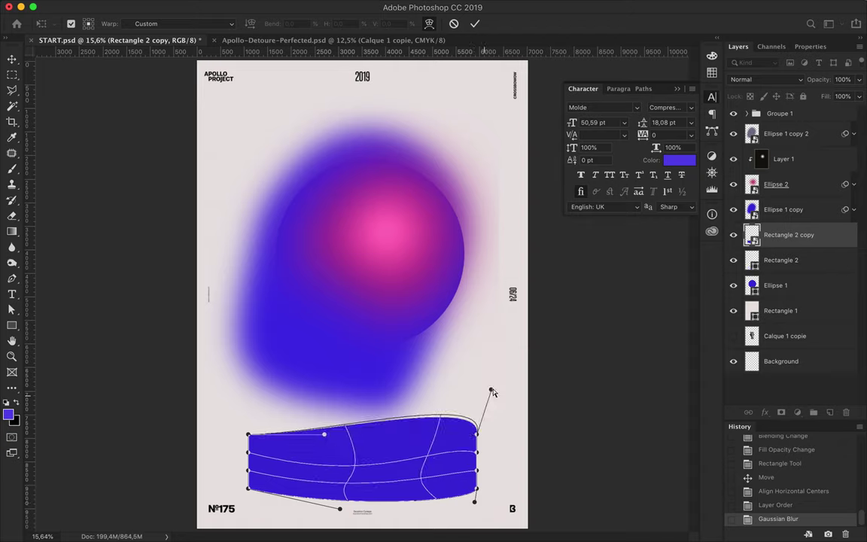
{"action": "left_click_drag", "start_coordinate": [477, 434], "coordinate": [493, 433]}
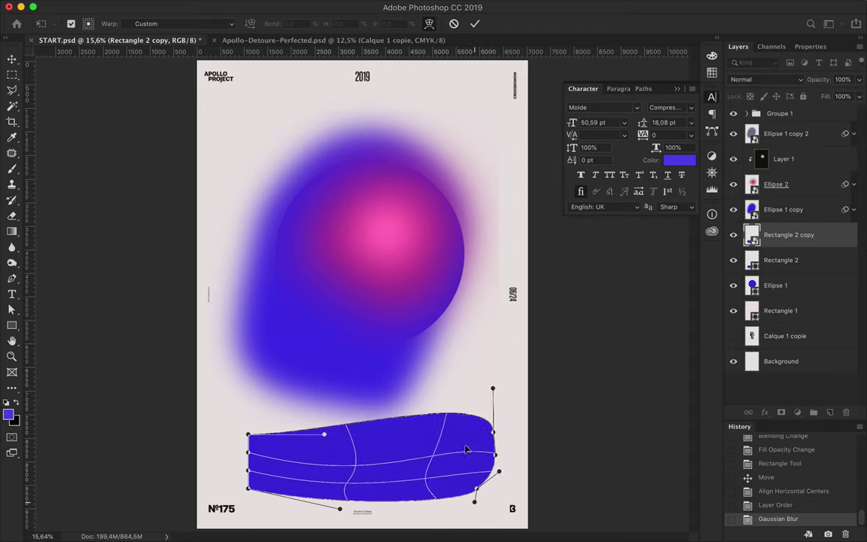
{"action": "key", "text": "Return"}
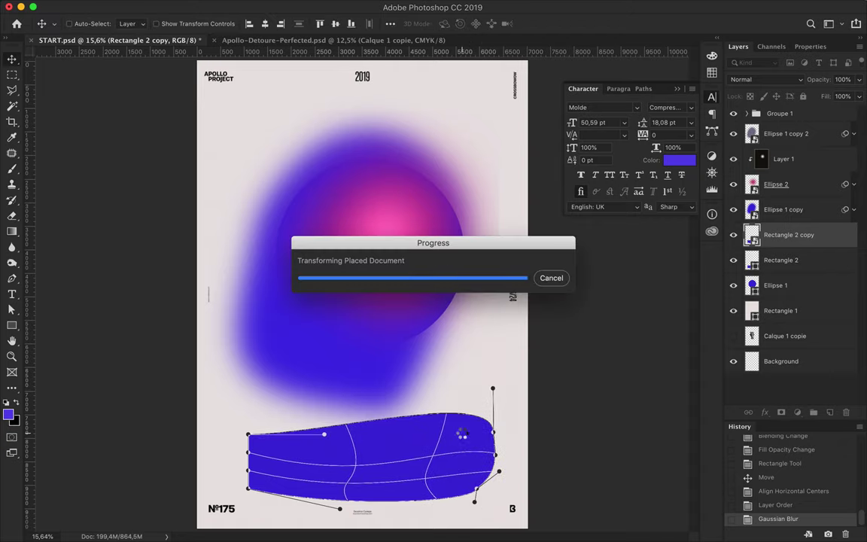
{"action": "key", "text": "ctrl+j"}
{"action": "key", "text": "ctrl+j"}
{"action": "key", "text": "Delete"}
{"action": "left_click_drag", "start_coordinate": [471, 433], "coordinate": [509, 409]}
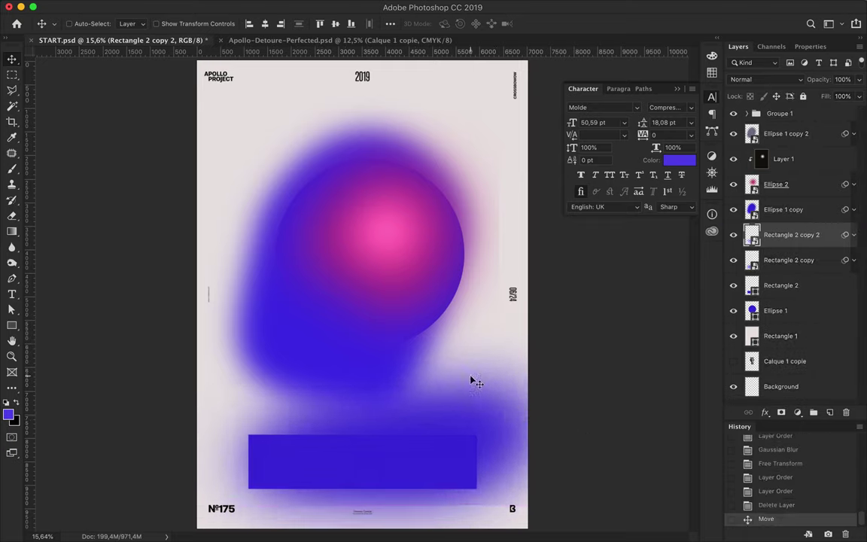
{"action": "key", "text": "Delete"}
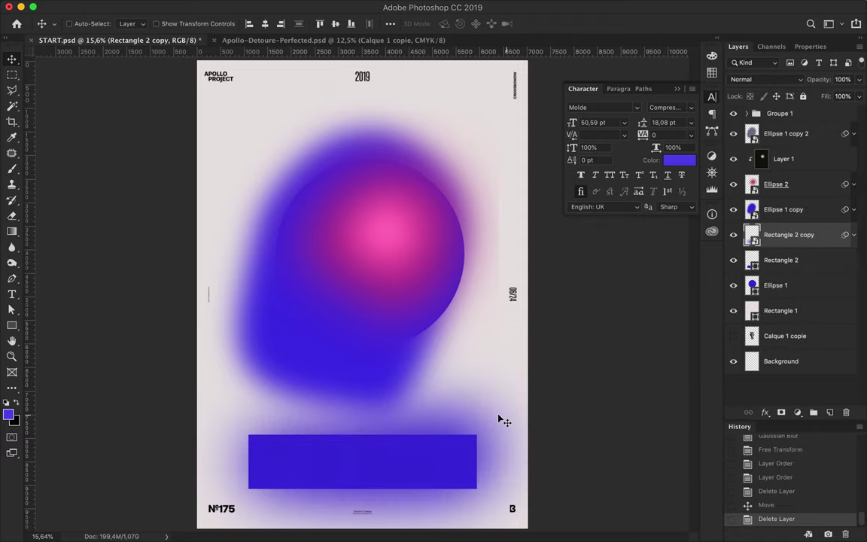
{"action": "key", "text": "Delete"}
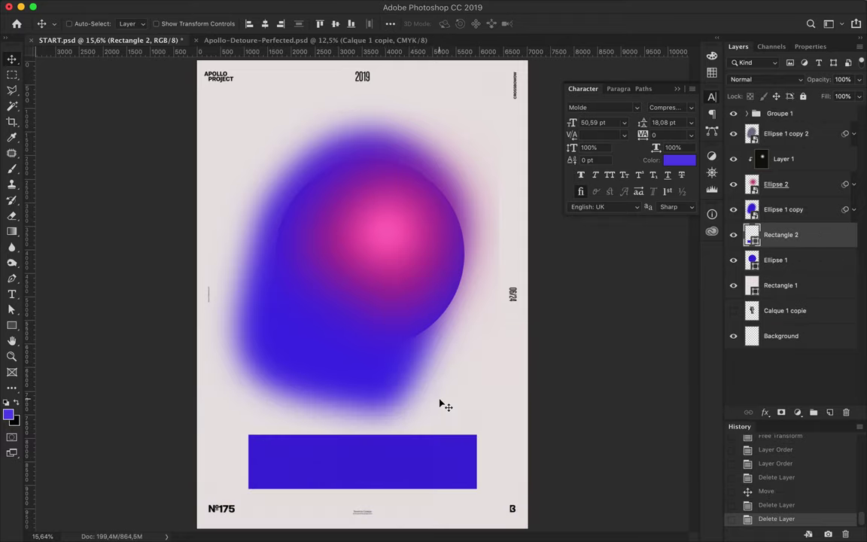
{"action": "key", "text": "ctrl+minus"}
- Place a trial three-point Pen path across the poster
{"action": "key", "text": "p"}
{"action": "left_click", "coordinate": [362, 474]}
{"action": "left_click", "coordinate": [543, 292]}
{"action": "left_click", "coordinate": [188, 300]}
{"action": "key", "text": "v"}
{"action": "key", "text": "a"}
{"action": "left_click", "coordinate": [179, 24]}
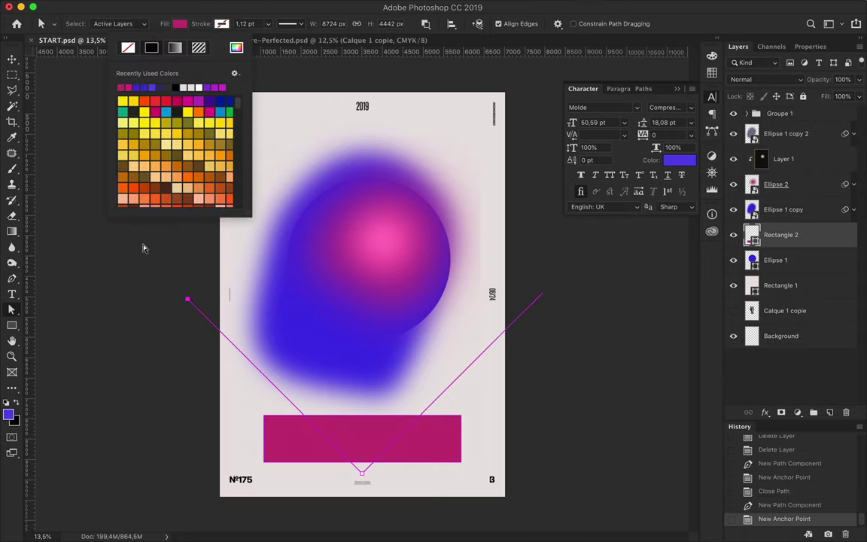
{"action": "key", "text": "Escape"}
{"action": "key", "text": "Escape"}
- On a new layer, draw a Pen triangle with no fill and a 30-wide magenta stroke
{"action": "left_click", "coordinate": [829, 412]}
{"action": "key", "text": "p"}
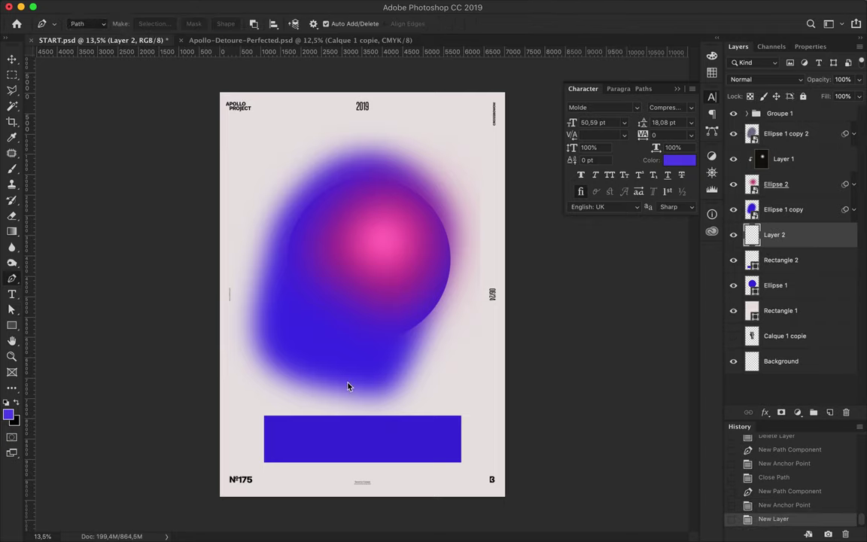
{"action": "left_click", "coordinate": [363, 497]}
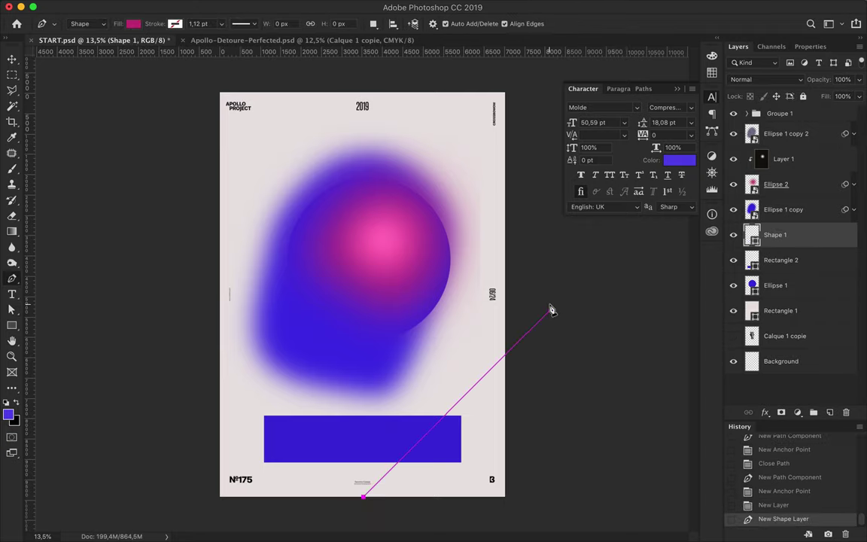
{"action": "left_click", "coordinate": [184, 310]}
{"action": "key", "text": "a"}
{"action": "left_click", "coordinate": [179, 23]}
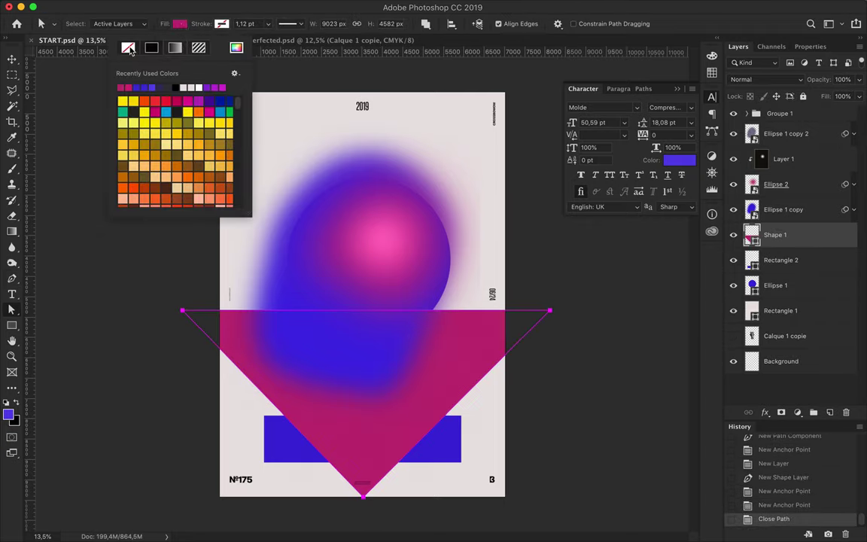
{"action": "left_click", "coordinate": [115, 39]}
{"action": "left_click", "coordinate": [221, 23]}
{"action": "left_click", "coordinate": [158, 81]}
{"action": "type", "text": "30"}
{"action": "key", "text": "Return"}
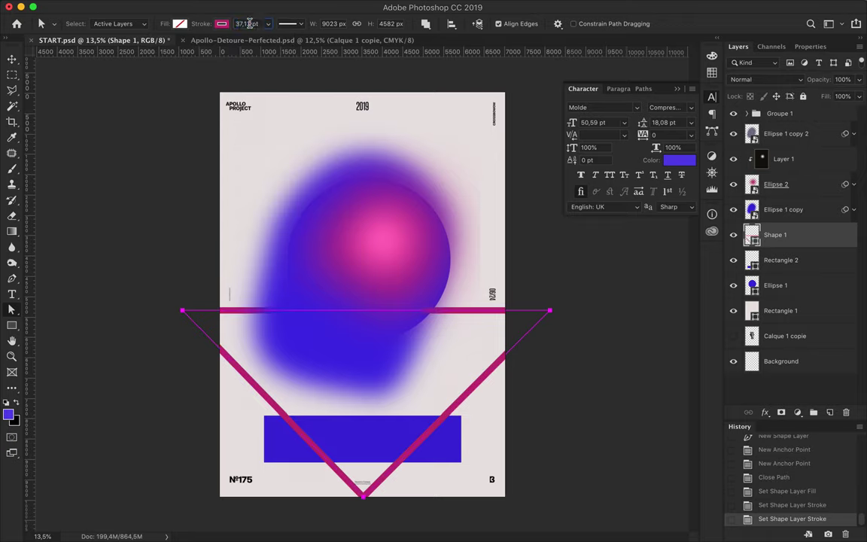
{"action": "key", "text": "v"}
- Raise the triangle's top edge and push its bottom point below the poster
{"action": "key", "text": "a"}
{"action": "left_click", "coordinate": [561, 369]}
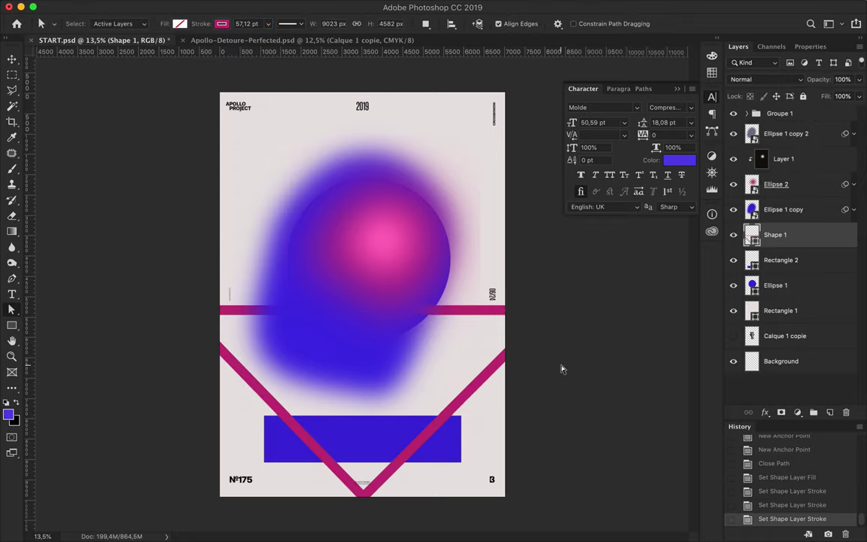
{"action": "left_click_drag", "start_coordinate": [487, 263], "coordinate": [487, 260]}
{"action": "left_click_drag", "start_coordinate": [362, 496], "coordinate": [362, 515]}
{"action": "left_click", "coordinate": [528, 456]}
- Rasterize the triangle layer and erase its strokes inside the blue bar selection
{"action": "right_click", "coordinate": [798, 234]}
{"action": "left_click", "coordinate": [741, 201]}
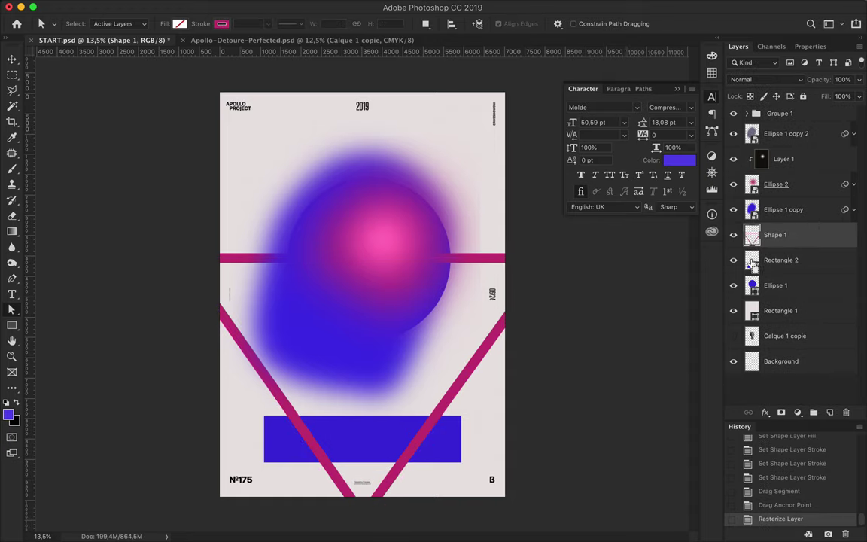
{"action": "left_click", "coordinate": [752, 260], "text": "ctrl"}
{"action": "key", "text": "b"}
{"action": "right_click", "coordinate": [452, 250]}
{"action": "left_click_drag", "start_coordinate": [419, 425], "coordinate": [397, 457]}
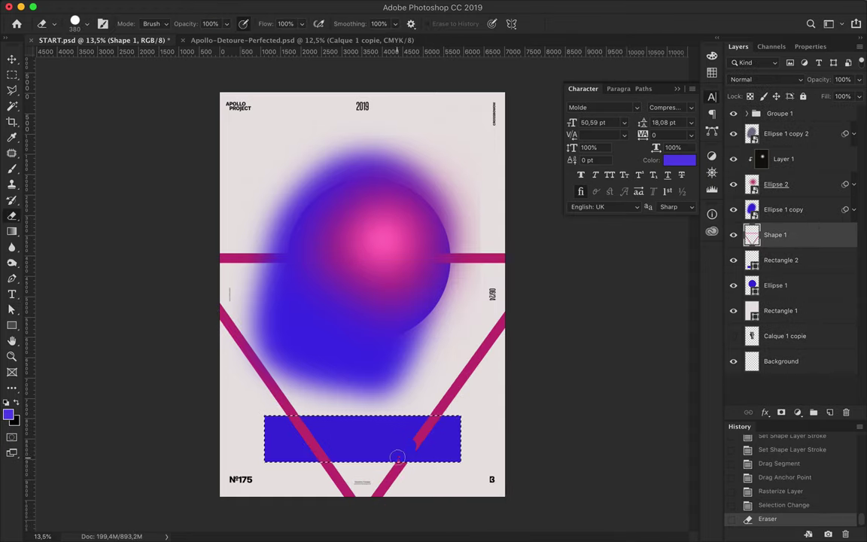
{"action": "left_click_drag", "start_coordinate": [299, 425], "coordinate": [331, 456]}
{"action": "key", "text": "ctrl+d"}
- Duplicate Ellipse 1 copy to the top, then try and cancel Crystallize at cell size 272
{"action": "key", "text": "v"}
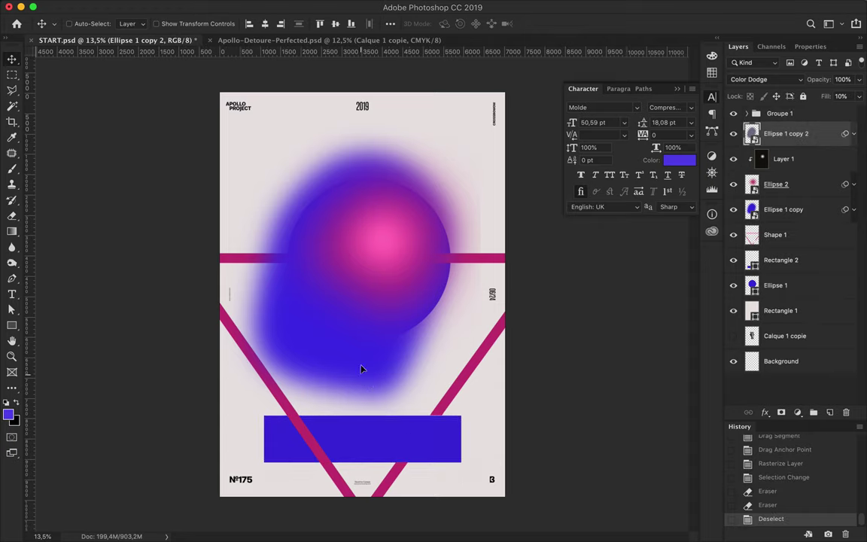
{"action": "mouse_move", "coordinate": [362, 368]}
{"action": "left_mouse_down"}
{"action": "mouse_move", "coordinate": [517, 363]}
{"action": "mouse_move", "coordinate": [248, 268]}
{"action": "left_mouse_up"}
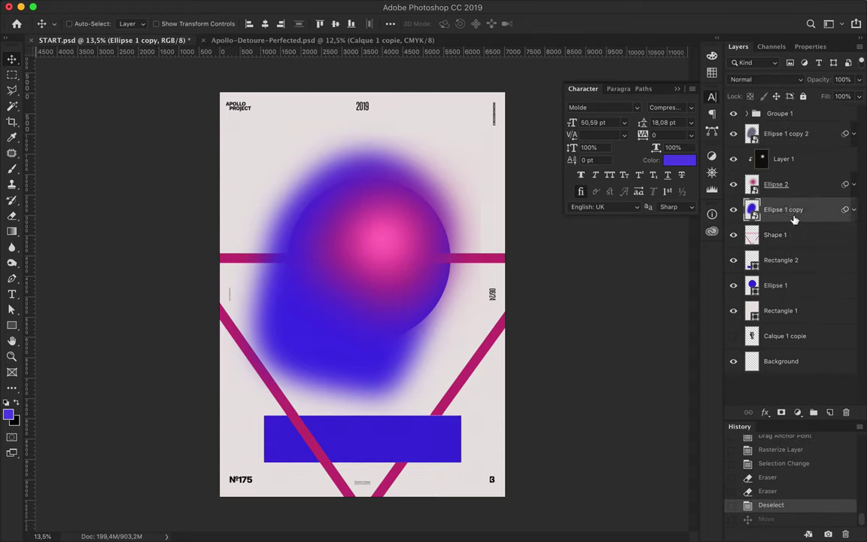
{"action": "left_click_drag", "start_coordinate": [795, 217], "coordinate": [703, 124]}
{"action": "left_click", "coordinate": [296, 7]}
{"action": "mouse_move", "coordinate": [308, 195]}
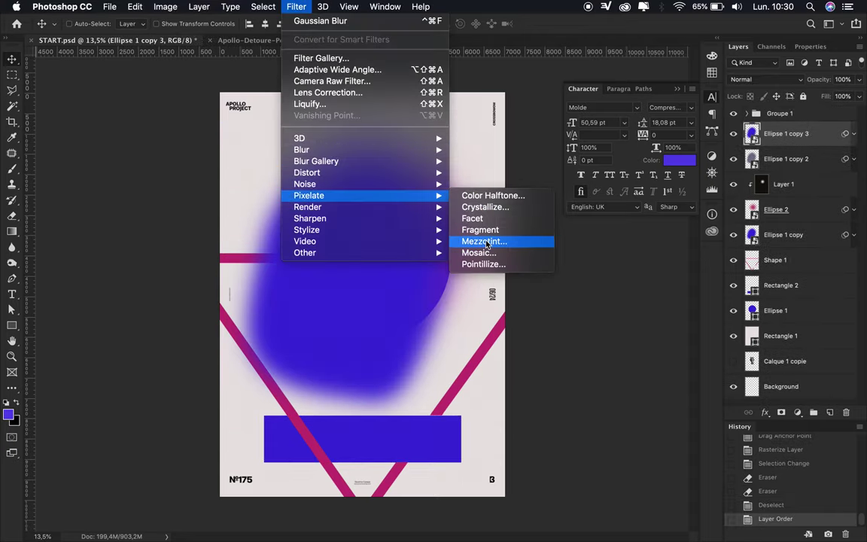
{"action": "left_click", "coordinate": [488, 211]}
{"action": "left_click_drag", "start_coordinate": [313, 313], "coordinate": [470, 313]}
{"action": "left_click", "coordinate": [533, 158]}
- Apply the Fragment filter to the ellipse copy, then undo it
{"action": "left_click", "coordinate": [296, 7]}
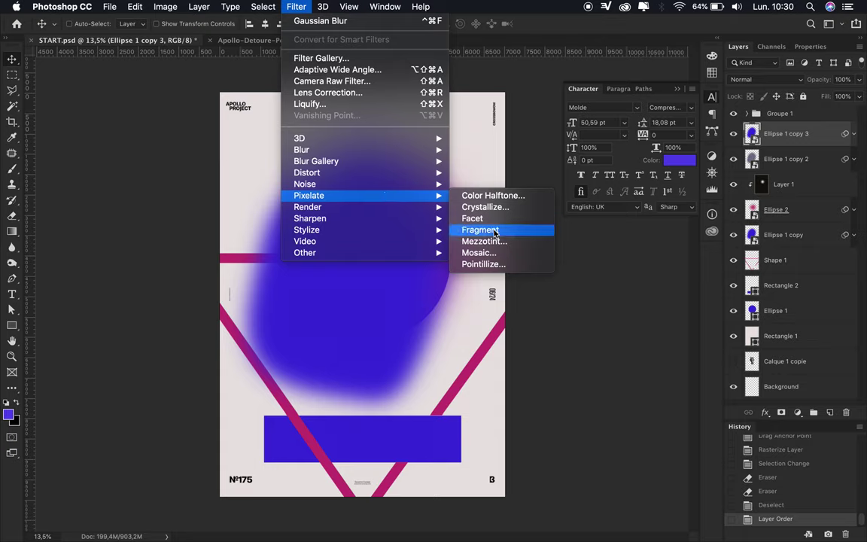
{"action": "left_click", "coordinate": [493, 230]}
{"action": "left_click_drag", "start_coordinate": [373, 286], "coordinate": [396, 286]}
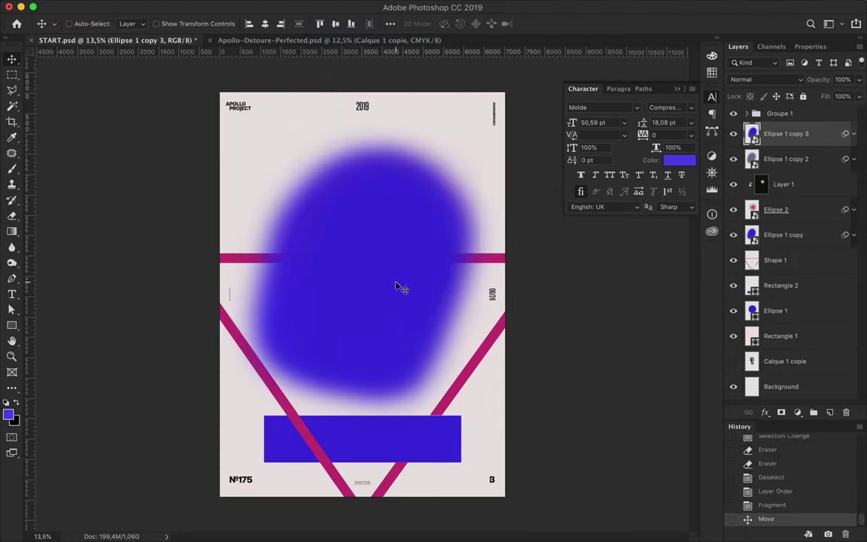
{"action": "key", "text": "super+z"}
{"action": "key", "text": "super+z"}
- Preview Fresco and Ocean Ripple effects in the Filter Gallery
{"action": "left_click", "coordinate": [301, 6]}
{"action": "left_click", "coordinate": [316, 58]}
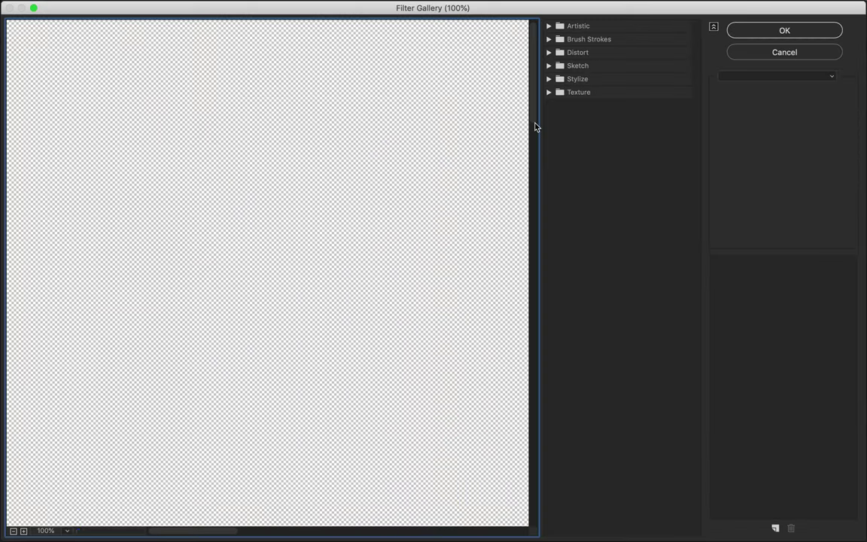
{"action": "left_click", "coordinate": [14, 530]}
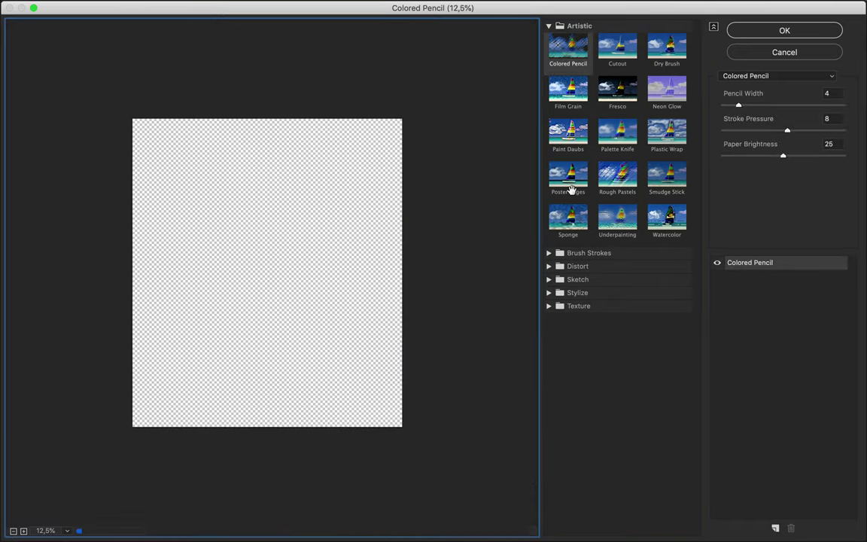
{"action": "left_click", "coordinate": [617, 89]}
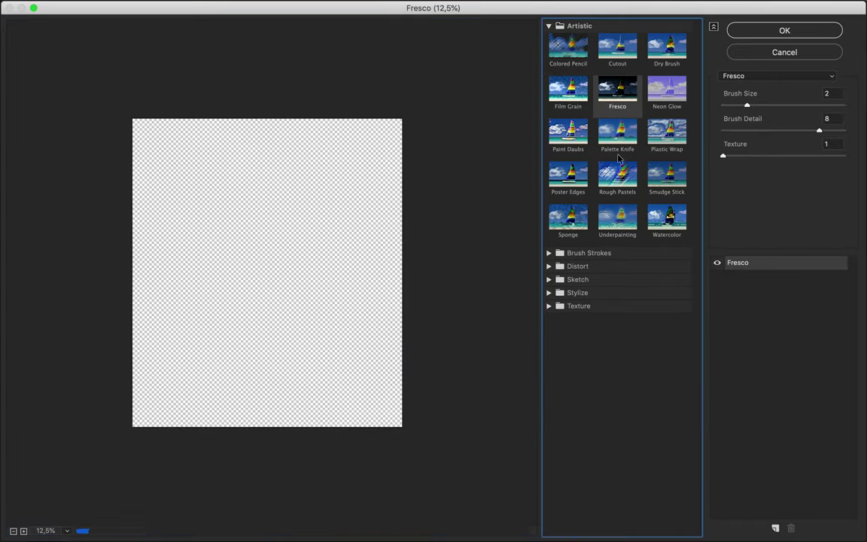
{"action": "left_click", "coordinate": [578, 266]}
{"action": "left_click", "coordinate": [667, 286]}
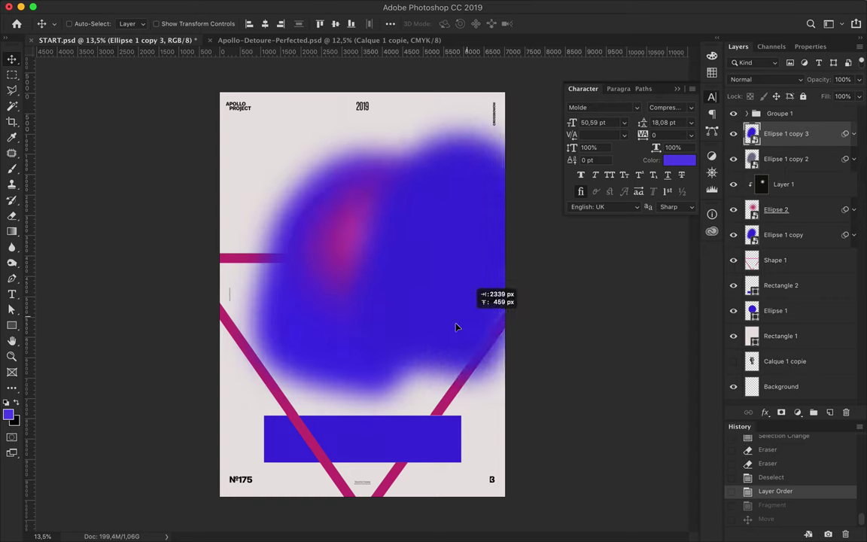
- Abandon Oil Paint and delete the Ellipse 1 copy 3 and Shape 1 triangle layers
{"action": "left_click_drag", "start_coordinate": [454, 325], "coordinate": [435, 309]}
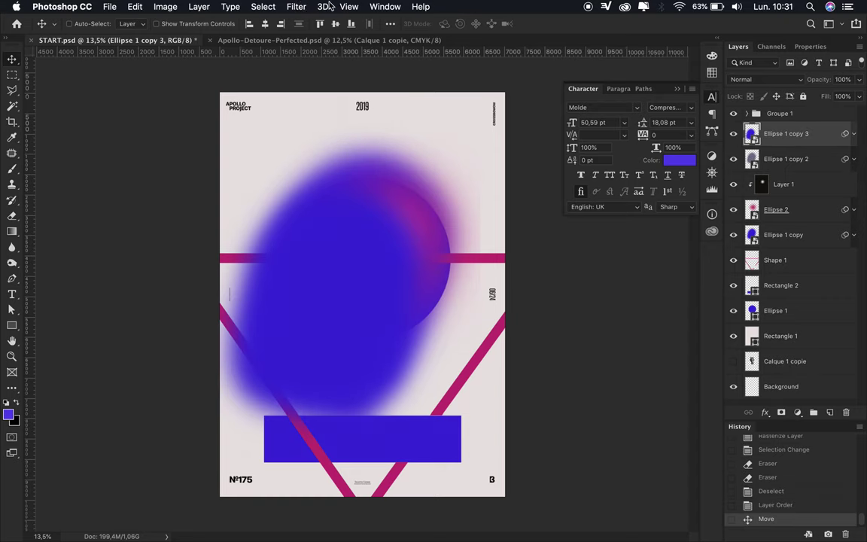
{"action": "left_click", "coordinate": [296, 6]}
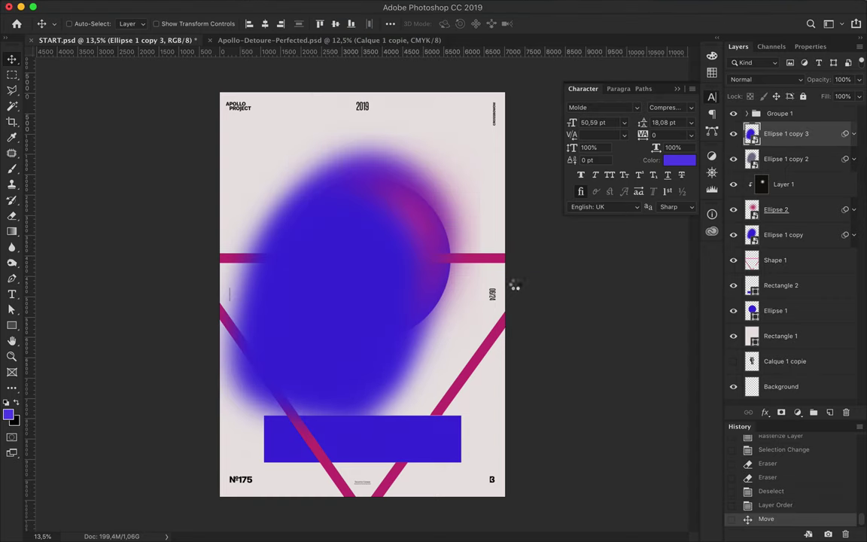
{"action": "key", "text": "Up"}
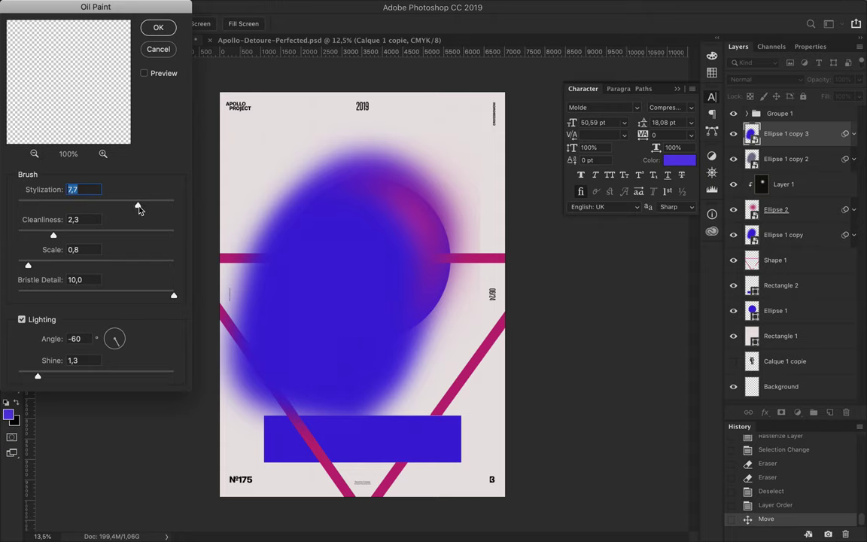
{"action": "key", "text": "Delete"}
{"action": "left_click", "coordinate": [499, 258], "text": "super"}
{"action": "key", "text": "Delete"}
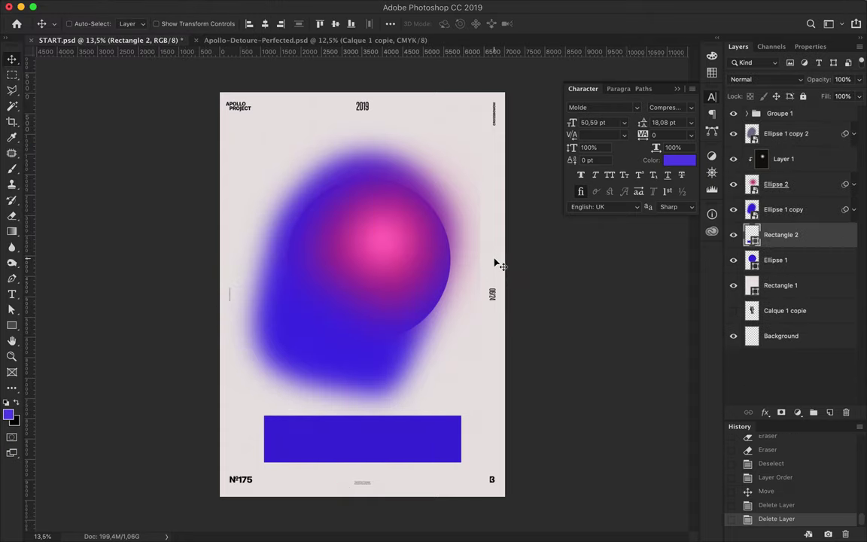
- Type 'APOLLO 365°' on the blob and scale it to about 110 pt
{"action": "key", "text": "t"}
{"action": "left_click", "coordinate": [294, 186]}
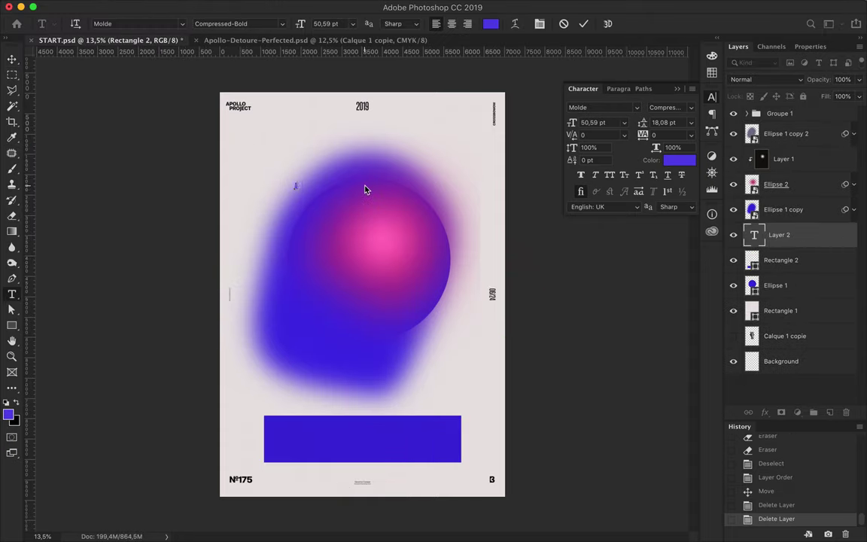
{"action": "type", "text": "APOLLO 365°"}
{"action": "key", "text": "super+Return"}
{"action": "key", "text": "super+t"}
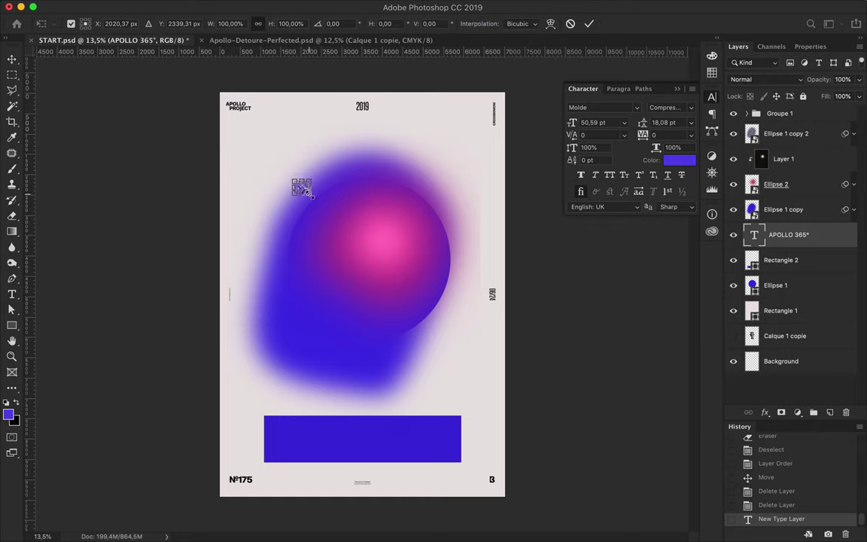
{"action": "left_click_drag", "start_coordinate": [306, 195], "coordinate": [308, 196]}
- Give the title Regular style and a sampled light colour, and move its layer to the top
{"action": "left_click", "coordinate": [693, 107]}
{"action": "left_click", "coordinate": [687, 427]}
{"action": "left_click", "coordinate": [490, 24]}
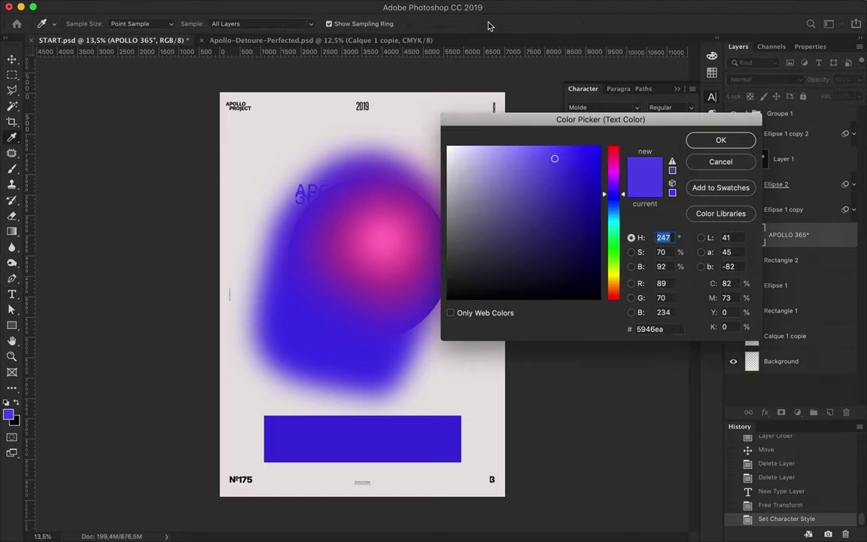
{"action": "left_click", "coordinate": [272, 107]}
{"action": "left_click", "coordinate": [720, 140]}
{"action": "left_click_drag", "start_coordinate": [788, 234], "coordinate": [788, 126]}
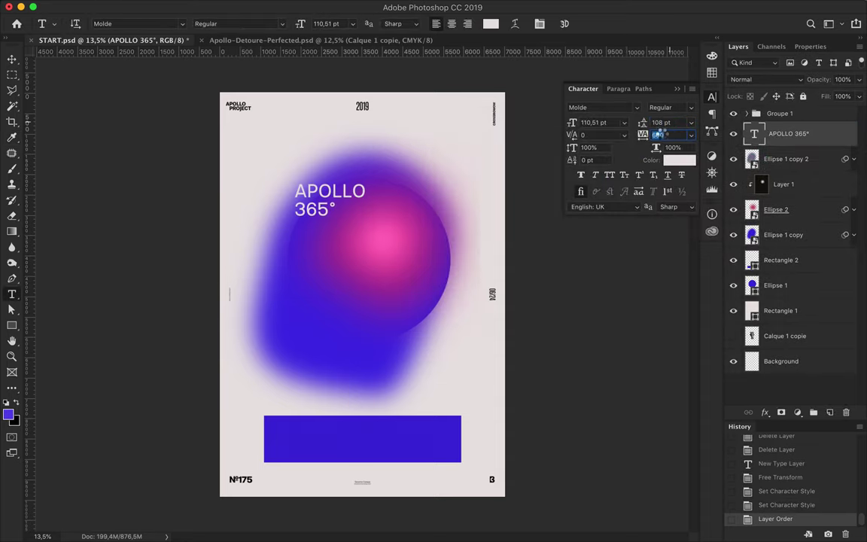
- Widen the line spacing, centre-align both lines, and centre the title over the blob
{"action": "left_click", "coordinate": [611, 111]}
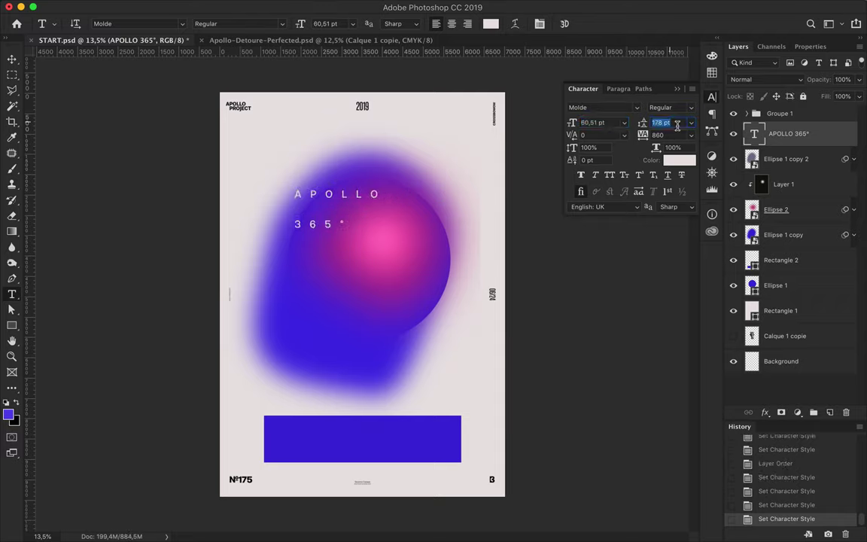
{"action": "left_click", "coordinate": [619, 88]}
{"action": "left_click", "coordinate": [596, 107]}
{"action": "key", "text": "v"}
{"action": "left_click", "coordinate": [265, 24]}
{"action": "left_click_drag", "start_coordinate": [369, 203], "coordinate": [372, 289]}
{"action": "left_click", "coordinate": [337, 25]}
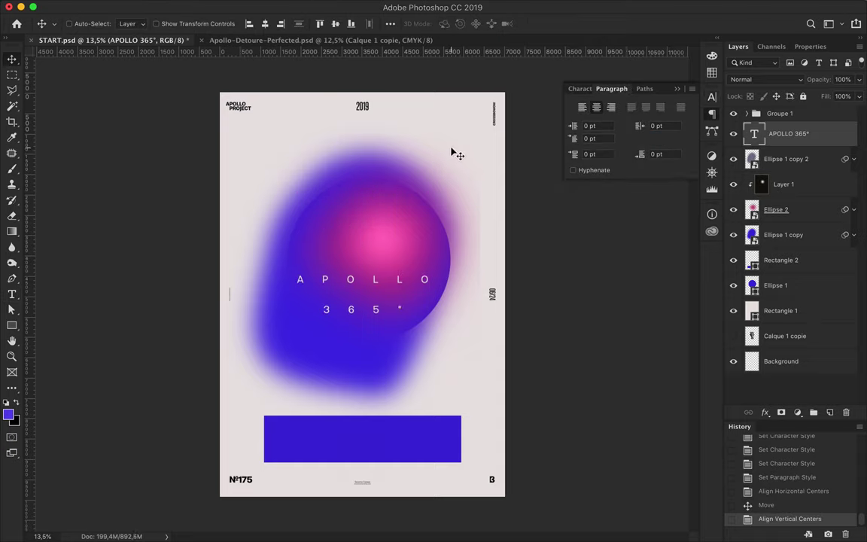
- Duplicate the blue rectangle upward and delete its left anchor points, converting it to a path
{"action": "left_click", "coordinate": [362, 438]}
{"action": "left_click_drag", "start_coordinate": [451, 375], "coordinate": [509, 291]}
{"action": "key", "text": "a"}
{"action": "left_click_drag", "start_coordinate": [322, 331], "coordinate": [302, 241]}
{"action": "key", "text": "Return"}
{"action": "key", "text": "BackSpace"}
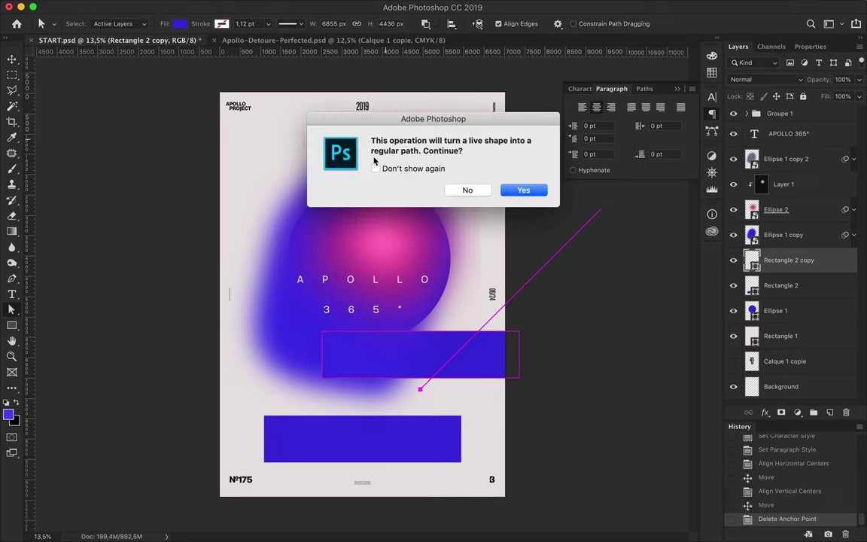
{"action": "left_click", "coordinate": [519, 191]}
- Squash the copy into a thin bar and place copies at the top and upper left
{"action": "key", "text": "ctrl+t"}
{"action": "mouse_move", "coordinate": [413, 332]}
{"action": "left_mouse_down"}
{"action": "mouse_move", "coordinate": [421, 371]}
{"action": "mouse_move", "coordinate": [542, 364]}
{"action": "left_mouse_up"}
{"action": "key", "text": "Return"}
{"action": "key", "text": "v"}
{"action": "mouse_move", "coordinate": [311, 260]}
{"action": "left_mouse_down"}
{"action": "mouse_move", "coordinate": [236, 163]}
{"action": "mouse_move", "coordinate": [526, 135]}
{"action": "left_mouse_up"}
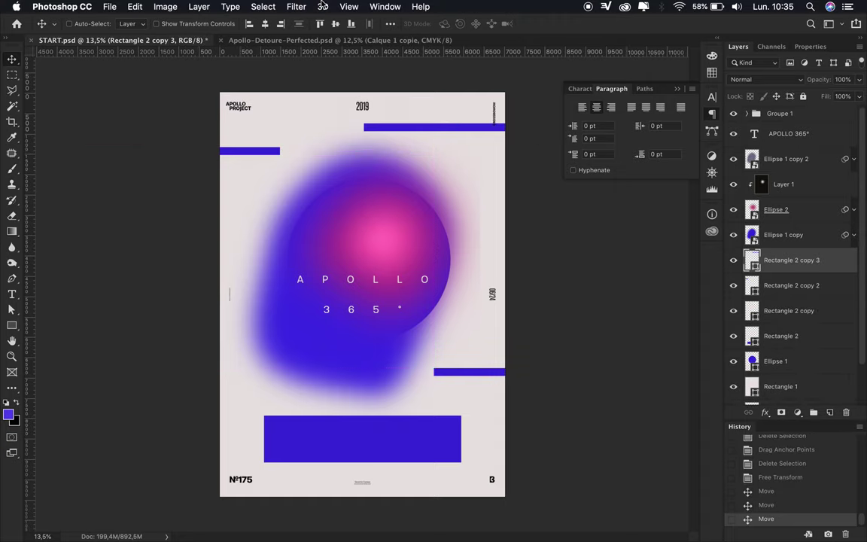
- Apply a Gaussian blur of radius 82.5 to the top bar and shift it down-right
{"action": "left_click", "coordinate": [301, 7]}
{"action": "left_click", "coordinate": [467, 194]}
{"action": "left_click", "coordinate": [498, 186]}
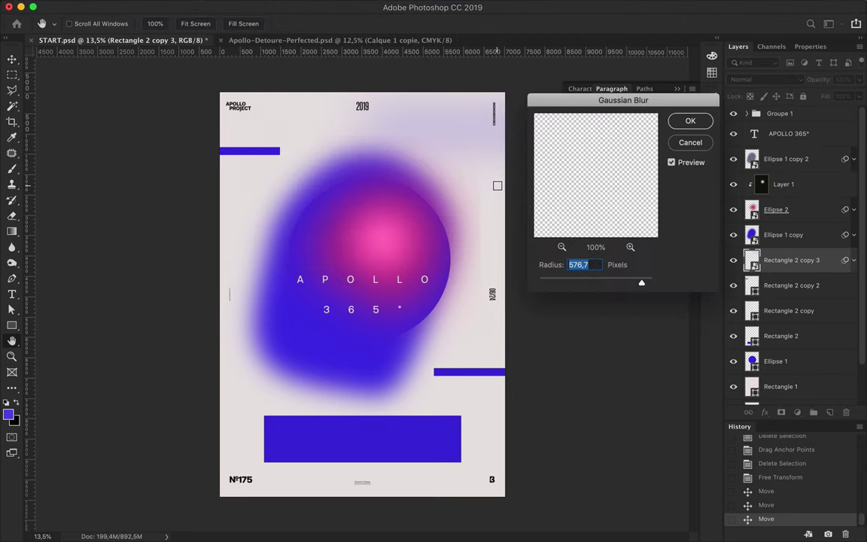
{"action": "left_click_drag", "start_coordinate": [639, 286], "coordinate": [611, 284]}
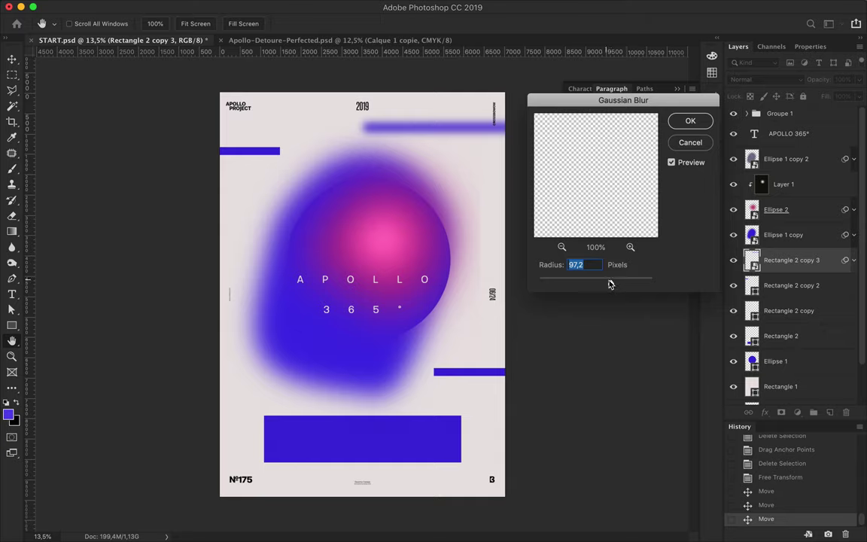
{"action": "left_click_drag", "start_coordinate": [602, 282], "coordinate": [607, 282]}
{"action": "left_click", "coordinate": [432, 126]}
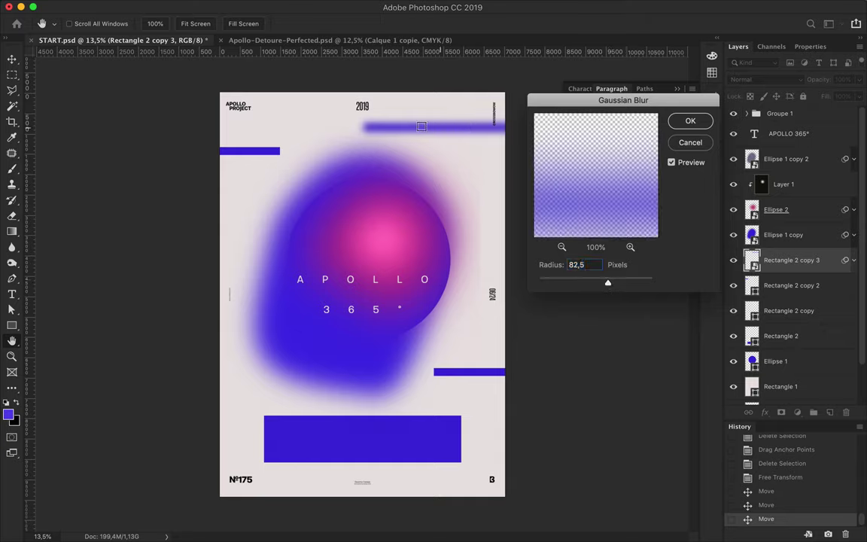
{"action": "key", "text": "Return"}
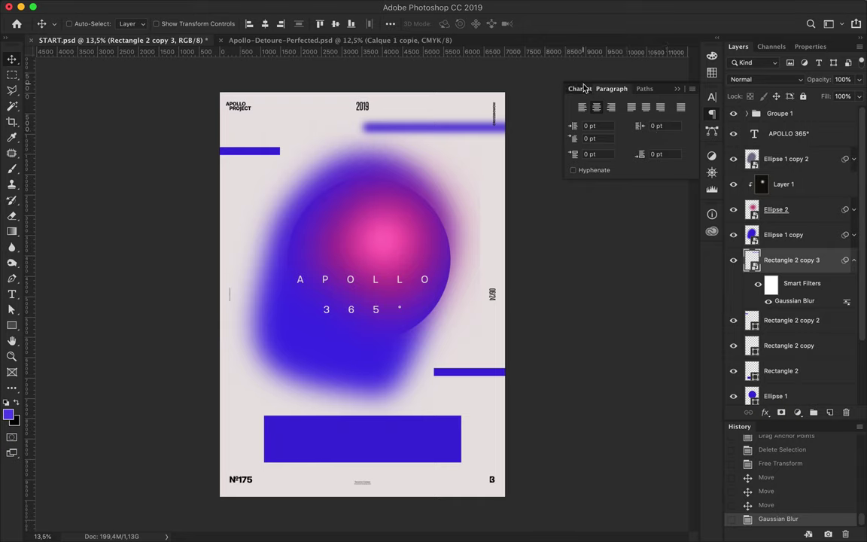
{"action": "left_click", "coordinate": [583, 88]}
{"action": "left_click_drag", "start_coordinate": [438, 130], "coordinate": [458, 142]}
- Duplicate the right bar to the lower left, Gaussian-blur it, and move it slightly right
{"action": "left_click", "coordinate": [490, 377]}
{"action": "left_click_drag", "start_coordinate": [490, 376], "coordinate": [123, 404]}
{"action": "left_click", "coordinate": [296, 7]}
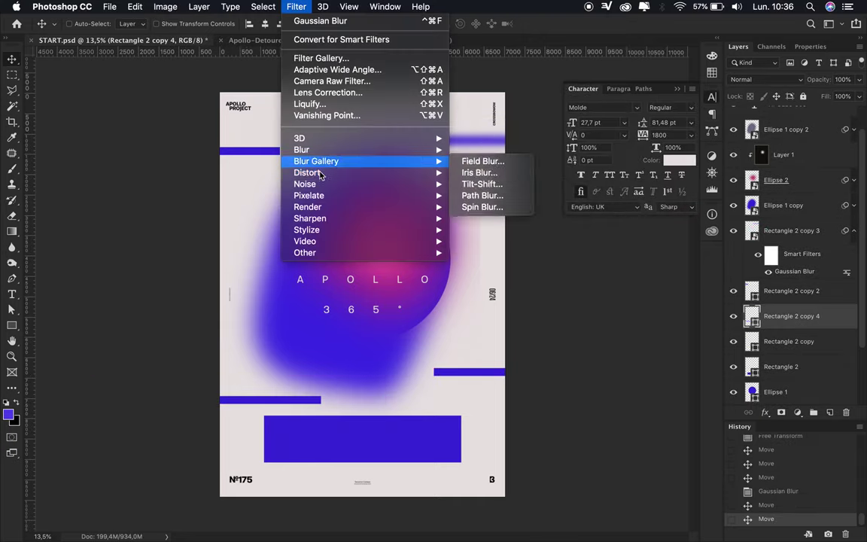
{"action": "mouse_move", "coordinate": [301, 149]}
{"action": "left_click", "coordinate": [475, 196]}
{"action": "left_click", "coordinate": [504, 188]}
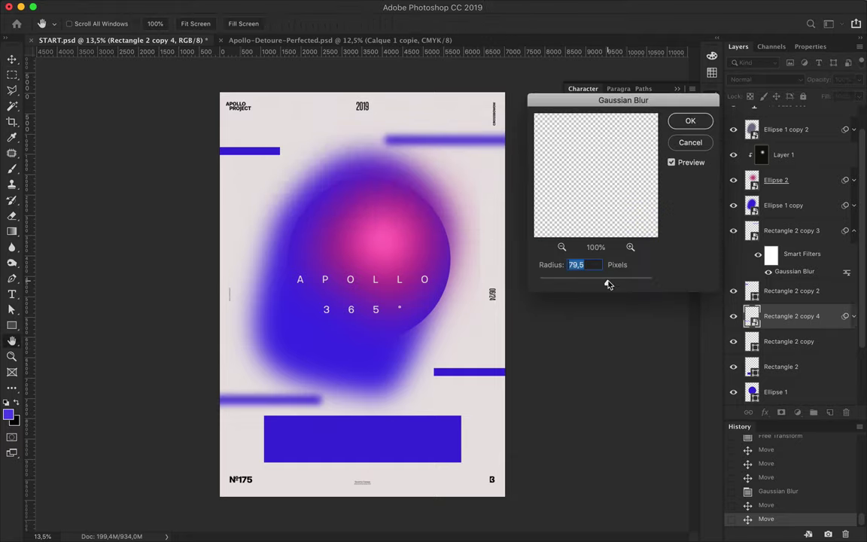
{"action": "key", "text": "Return"}
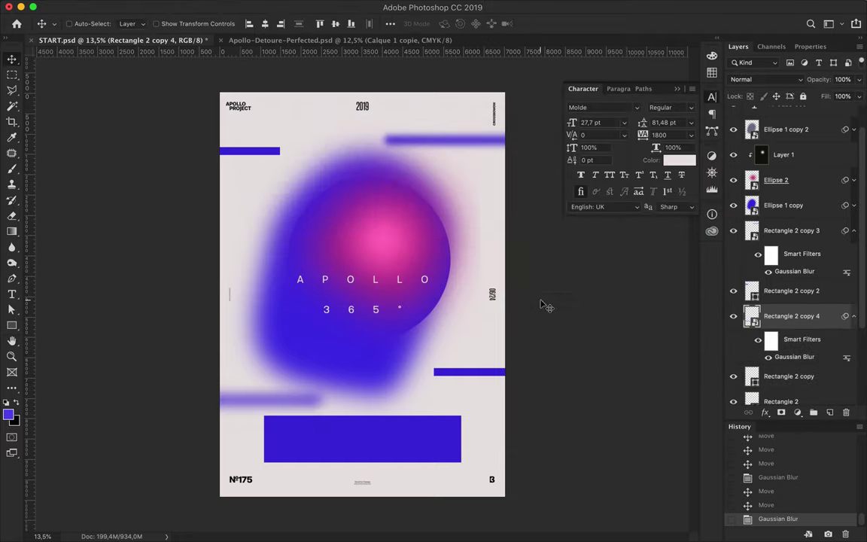
{"action": "left_click_drag", "start_coordinate": [284, 405], "coordinate": [312, 399]}
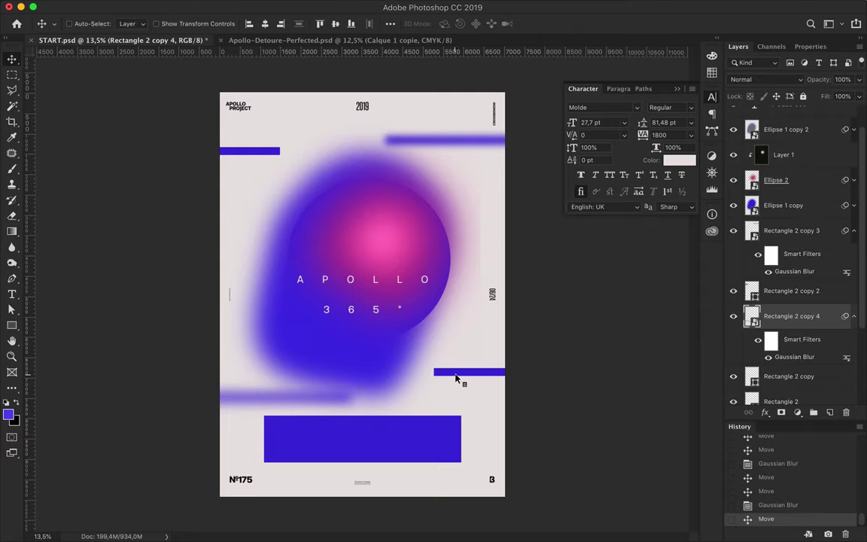
- Start a Gaussian blur on the right bar, then select the blurred top bar
{"action": "left_click", "coordinate": [296, 3]}
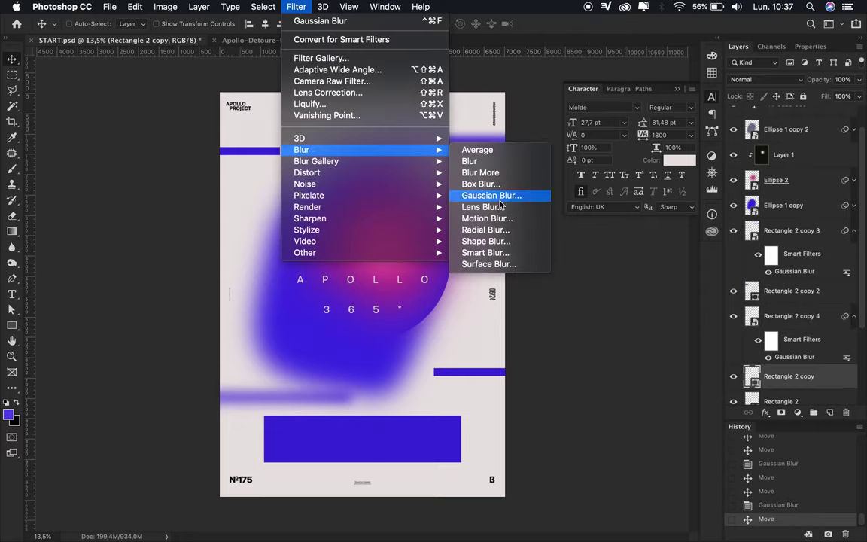
{"action": "left_click", "coordinate": [499, 195]}
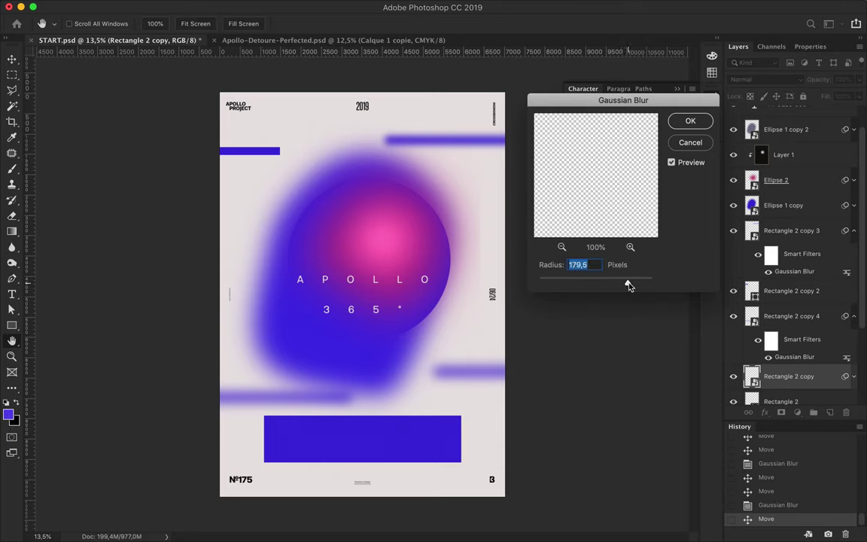
{"action": "key", "text": "Return"}
{"action": "left_click", "coordinate": [485, 142]}
- Delete the blurred top and lower-left bars and reposition the remaining solid bars
{"action": "key", "text": "Delete"}
{"action": "left_click", "coordinate": [228, 400]}
{"action": "key", "text": "Delete"}
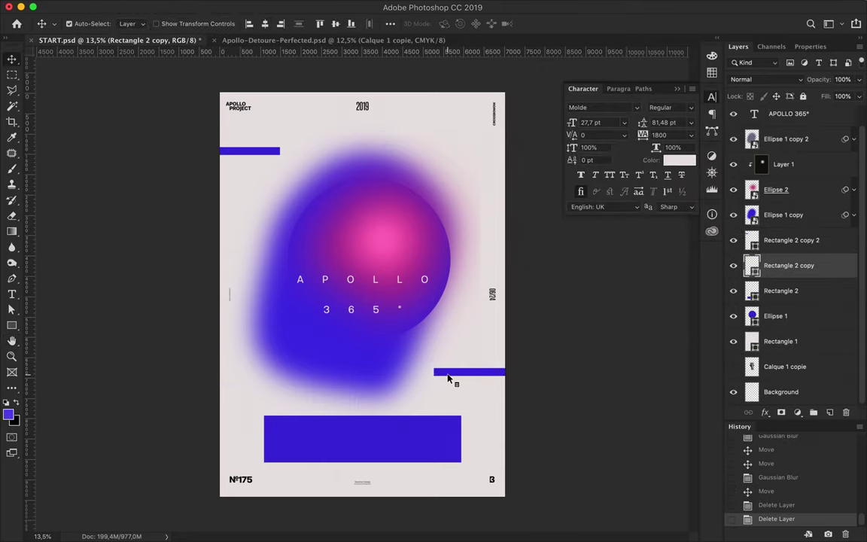
{"action": "left_click_drag", "start_coordinate": [487, 377], "coordinate": [487, 377]}
{"action": "left_click_drag", "start_coordinate": [258, 150], "coordinate": [280, 140]}
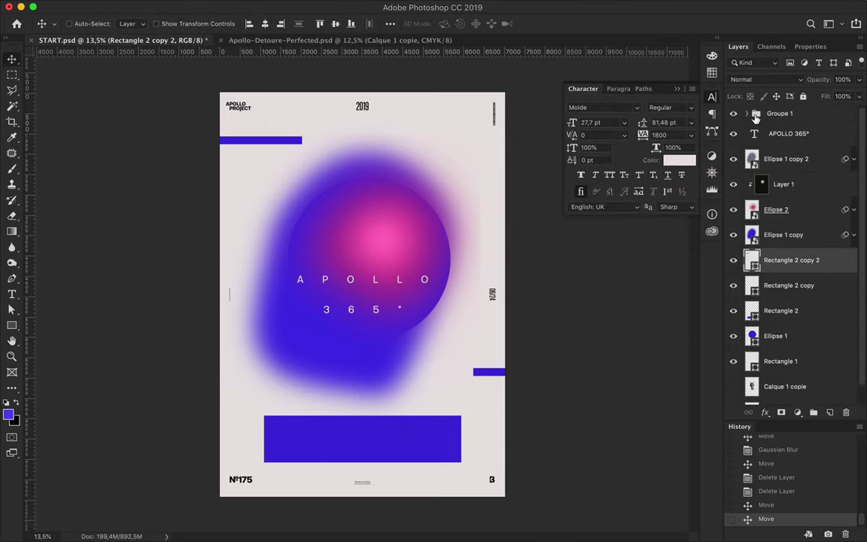
{"action": "scroll", "coordinate": [801, 204], "scroll_direction": "up", "scroll_amount": 5}
{"action": "scroll", "coordinate": [800, 205], "scroll_direction": "down", "scroll_amount": 3}
- Colour the small header and footer text poster blue and delete the White Numbers layer
{"action": "left_click", "coordinate": [680, 159]}
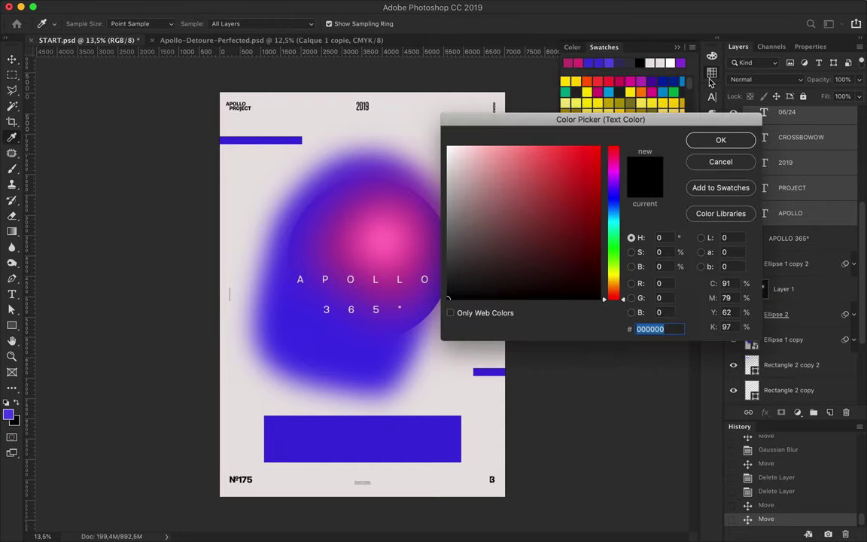
{"action": "left_click", "coordinate": [721, 140]}
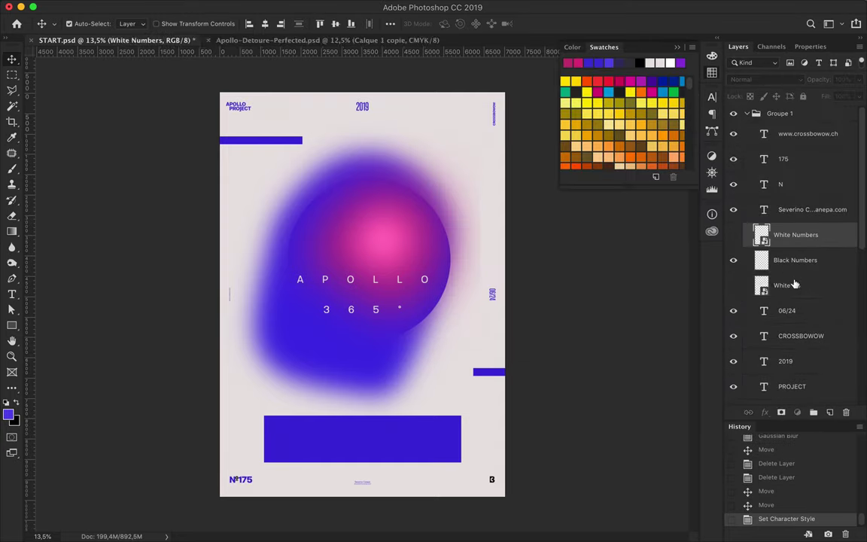
{"action": "key", "text": "Delete"}
{"action": "left_click", "coordinate": [760, 234], "text": "ctrl"}
{"action": "key", "text": "b"}
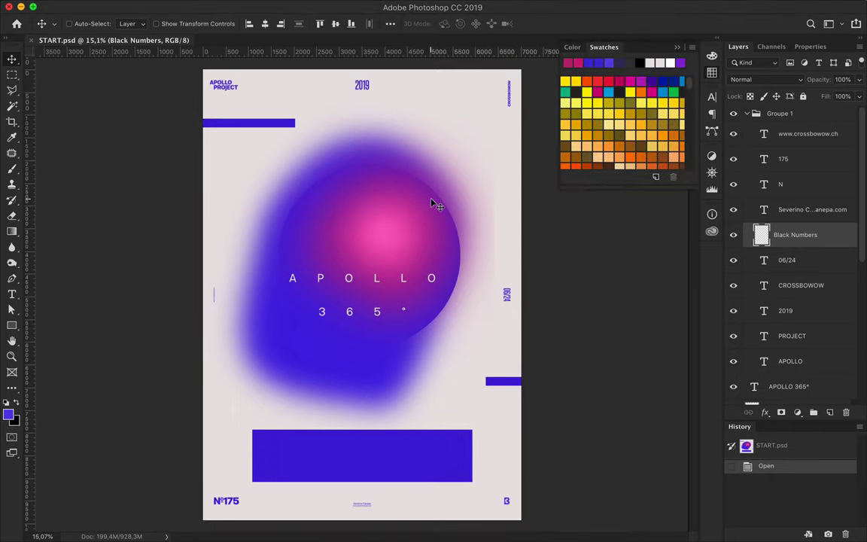
{"action": "key", "text": "u"}
{"action": "left_click", "coordinate": [133, 23]}
- Draw a thin, full-height blue vertical stripe and narrow it by moving its right edge
{"action": "left_click", "coordinate": [92, 86]}
{"action": "left_click", "coordinate": [273, 68]}
{"action": "left_click_drag", "start_coordinate": [273, 524], "coordinate": [273, 526]}
{"action": "scroll", "coordinate": [273, 525], "scroll_direction": "up", "scroll_amount": 5}
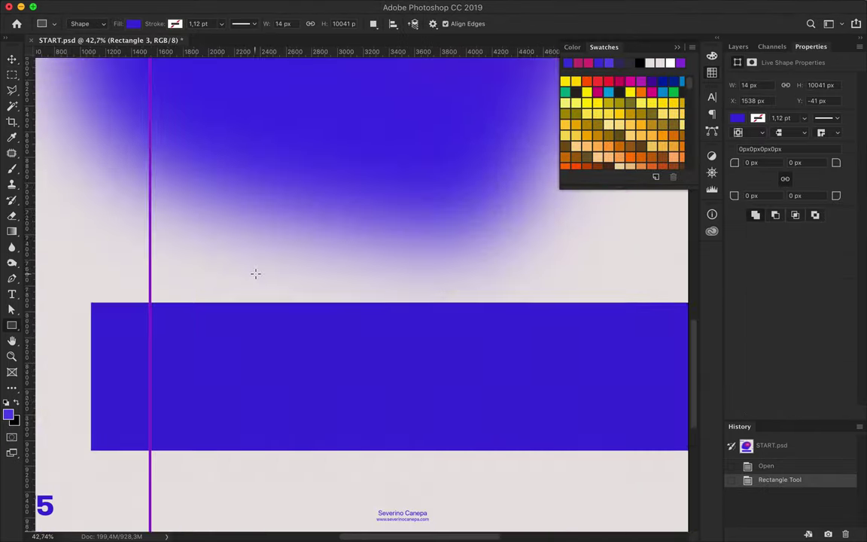
{"action": "key", "text": "a"}
{"action": "scroll", "coordinate": [193, 346], "scroll_direction": "down", "scroll_amount": 3}
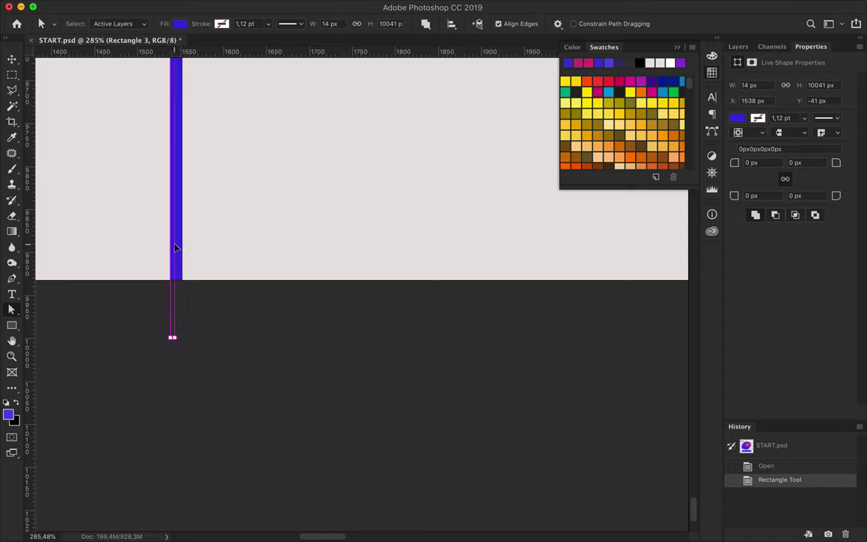
{"action": "left_click_drag", "start_coordinate": [181, 247], "coordinate": [174, 248]}
- Duplicate the stripe 8 px to the right, then copy the pair further right
{"action": "key", "text": "v"}
{"action": "scroll", "coordinate": [212, 254], "scroll_direction": "up", "scroll_amount": 2}
{"action": "left_click_drag", "start_coordinate": [225, 333], "coordinate": [232, 333]}
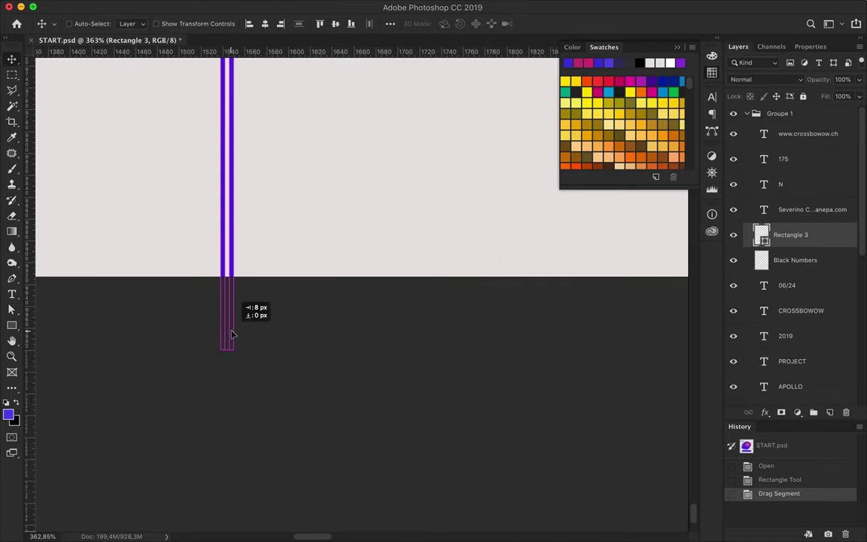
{"action": "left_click_drag", "start_coordinate": [783, 254], "coordinate": [813, 413]}
{"action": "left_click", "coordinate": [746, 209]}
{"action": "left_click", "coordinate": [790, 251], "text": "shift"}
{"action": "mouse_move", "coordinate": [229, 226]}
{"action": "left_mouse_down"}
{"action": "mouse_move", "coordinate": [242, 236]}
{"action": "mouse_move", "coordinate": [340, 217]}
{"action": "mouse_move", "coordinate": [493, 236]}
{"action": "left_mouse_up"}
- Select all the stripe layers and duplicate the set further right
{"action": "left_click", "coordinate": [812, 309], "text": "shift"}
{"action": "scroll", "coordinate": [791, 264], "scroll_direction": "down", "scroll_amount": 3}
{"action": "left_click", "coordinate": [784, 297], "text": "shift"}
{"action": "scroll", "coordinate": [791, 263], "scroll_direction": "down", "scroll_amount": 5}
{"action": "left_click", "coordinate": [797, 334], "text": "shift"}
{"action": "left_click_drag", "start_coordinate": [327, 209], "coordinate": [629, 235]}
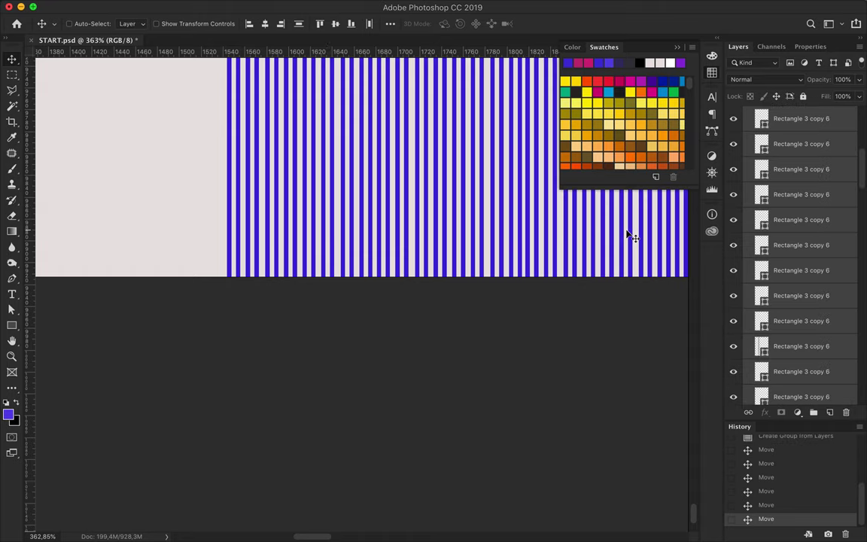
- Select the stripe rectangles and duplicate them, shifting the copy to the right
{"action": "scroll", "coordinate": [631, 237], "scroll_direction": "down", "scroll_amount": 5}
{"action": "scroll", "coordinate": [630, 236], "scroll_direction": "up", "scroll_amount": 3}
{"action": "scroll", "coordinate": [796, 164], "scroll_direction": "up", "scroll_amount": 10}
{"action": "scroll", "coordinate": [796, 256], "scroll_direction": "down", "scroll_amount": 5}
{"action": "scroll", "coordinate": [793, 269], "scroll_direction": "down", "scroll_amount": 5}
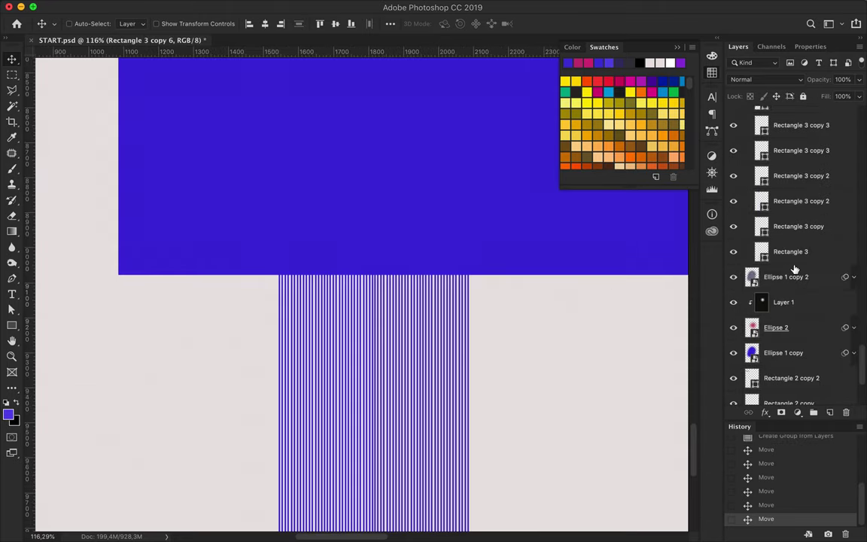
{"action": "left_click", "coordinate": [791, 256], "text": "shift"}
{"action": "left_click_drag", "start_coordinate": [351, 414], "coordinate": [543, 414]}
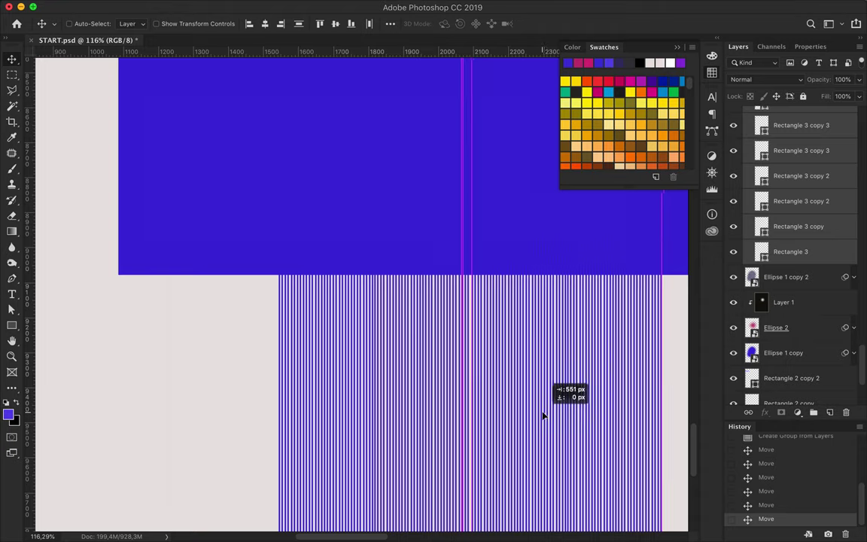
- Copy the stripes further left and widen the stripe block across the poster
{"action": "scroll", "coordinate": [799, 255], "scroll_direction": "up", "scroll_amount": 10}
{"action": "scroll", "coordinate": [784, 174], "scroll_direction": "down", "scroll_amount": 4}
{"action": "scroll", "coordinate": [792, 200], "scroll_direction": "down", "scroll_amount": 5}
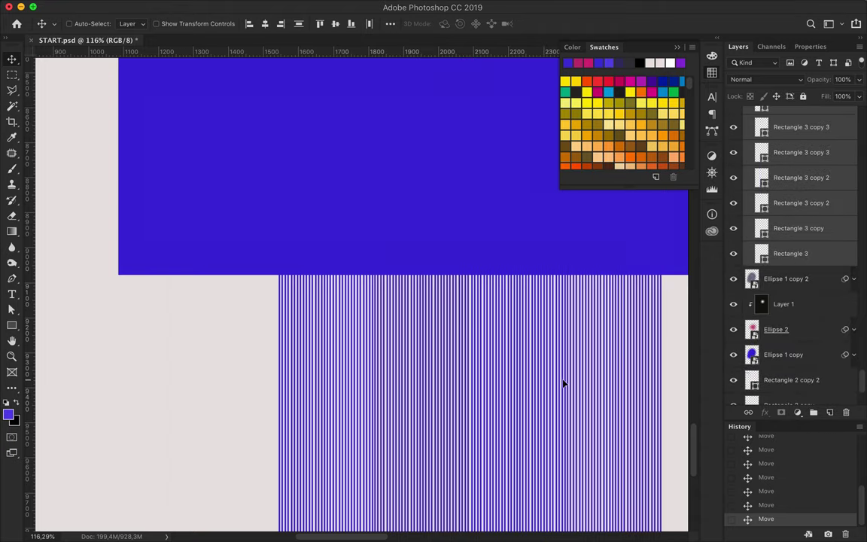
{"action": "left_click_drag", "start_coordinate": [563, 383], "coordinate": [267, 406]}
{"action": "scroll", "coordinate": [265, 422], "scroll_direction": "down", "scroll_amount": 3}
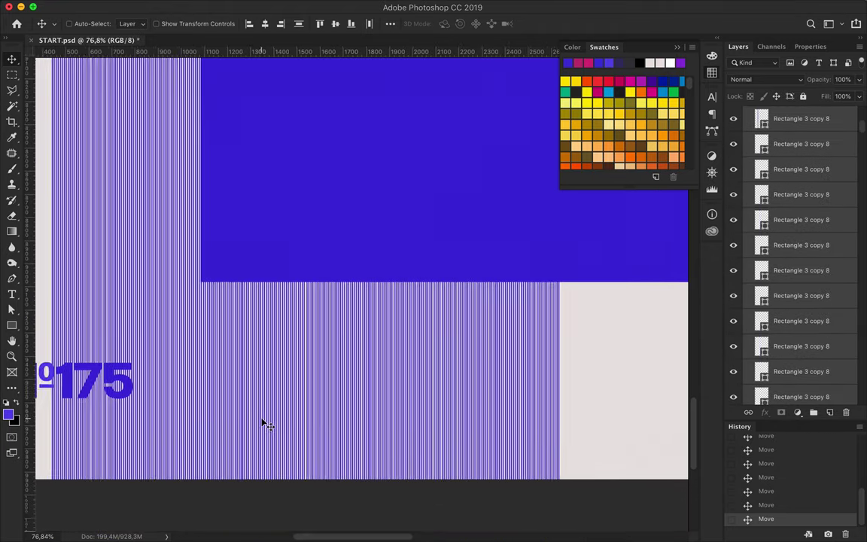
{"action": "key", "text": "super+0"}
{"action": "left_click_drag", "start_coordinate": [384, 477], "coordinate": [337, 476]}
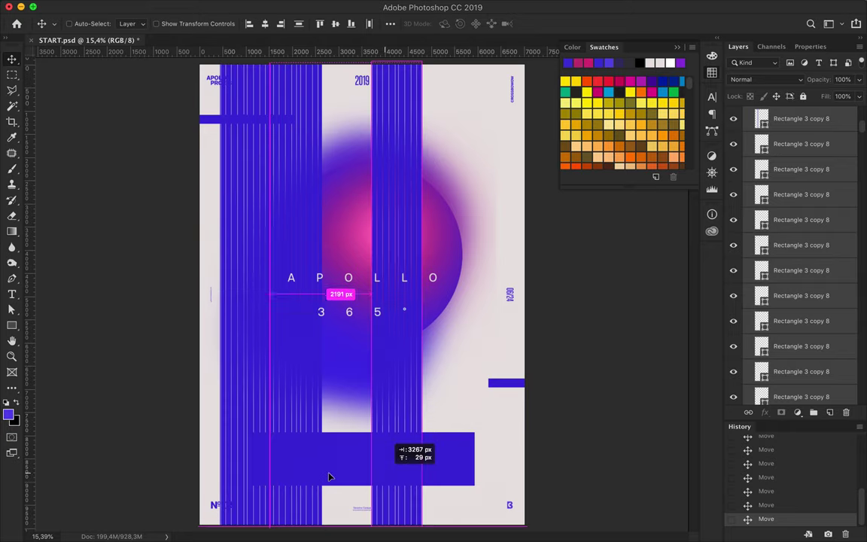
- Distribute the stripes evenly by left edges and merge Group 1 into one layer
{"action": "scroll", "coordinate": [793, 319], "scroll_direction": "up", "scroll_amount": 5}
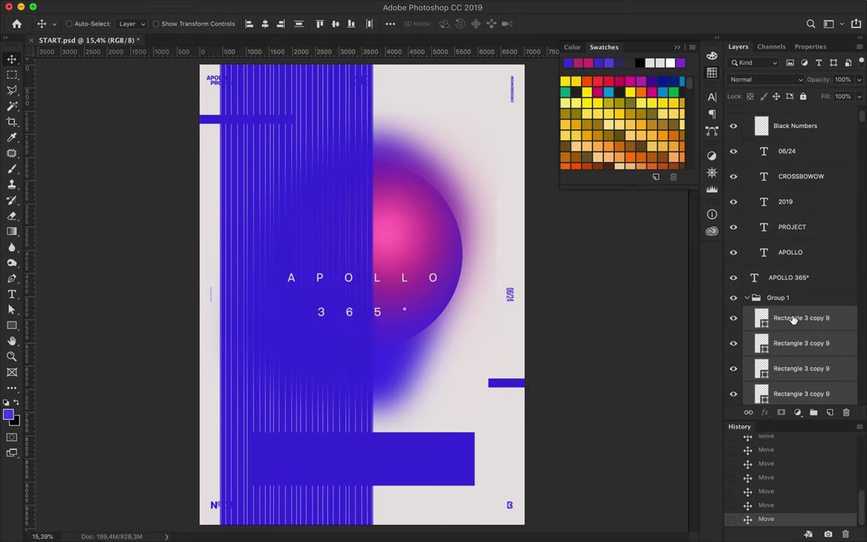
{"action": "scroll", "coordinate": [792, 319], "scroll_direction": "down", "scroll_amount": 2}
{"action": "scroll", "coordinate": [792, 319], "scroll_direction": "down", "scroll_amount": 10}
{"action": "scroll", "coordinate": [792, 319], "scroll_direction": "up", "scroll_amount": 4}
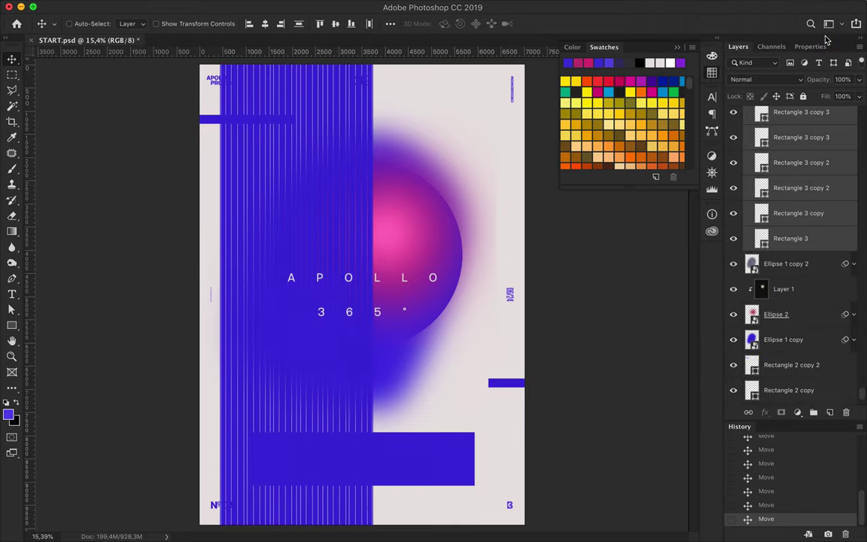
{"action": "left_click", "coordinate": [390, 24]}
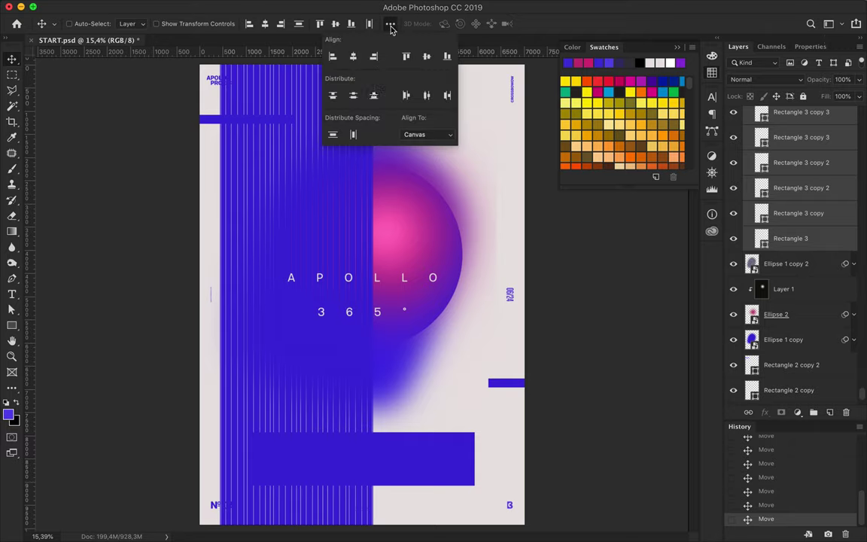
{"action": "left_click", "coordinate": [407, 97]}
{"action": "left_click", "coordinate": [794, 238]}
{"action": "scroll", "coordinate": [790, 248], "scroll_direction": "up", "scroll_amount": 5}
{"action": "scroll", "coordinate": [789, 301], "scroll_direction": "up", "scroll_amount": 10}
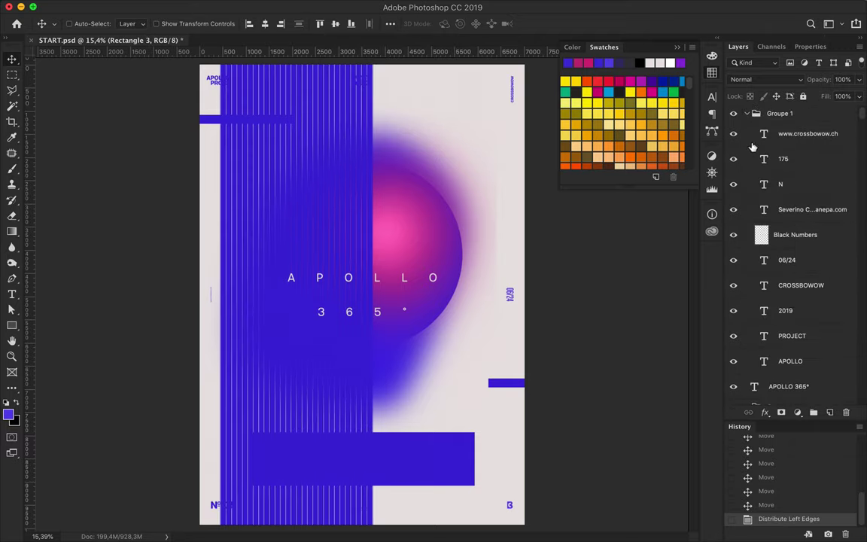
{"action": "left_click", "coordinate": [776, 154]}
{"action": "key", "text": "ctrl+e"}
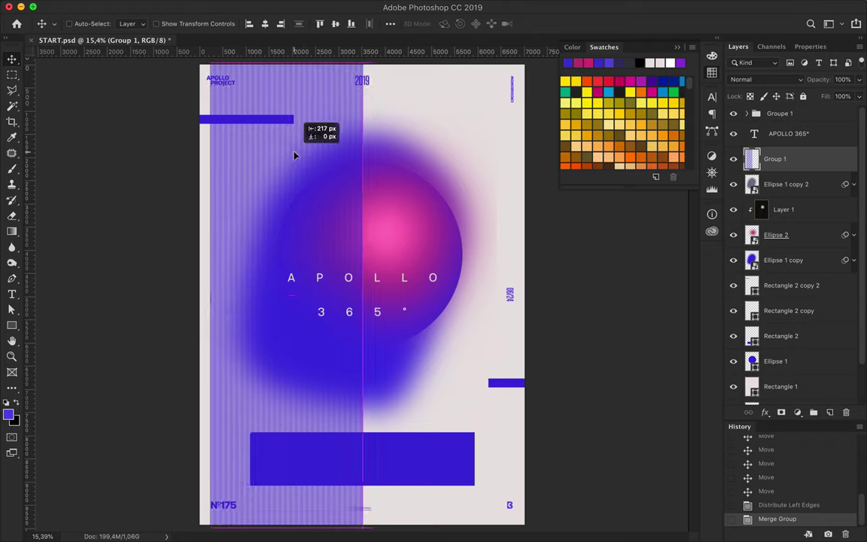
- Copy Group 1 to the right side, delete the background layer, and centre the light band
{"action": "mouse_move", "coordinate": [329, 213]}
{"action": "left_mouse_down"}
{"action": "mouse_move", "coordinate": [364, 167]}
{"action": "mouse_move", "coordinate": [426, 165]}
{"action": "left_mouse_up"}
{"action": "mouse_move", "coordinate": [775, 155]}
{"action": "left_mouse_down"}
{"action": "mouse_move", "coordinate": [803, 426]}
{"action": "mouse_move", "coordinate": [792, 354]}
{"action": "mouse_move", "coordinate": [792, 391]}
{"action": "left_mouse_up"}
{"action": "key", "text": "Delete"}
{"action": "mouse_move", "coordinate": [515, 257]}
{"action": "left_mouse_down"}
{"action": "mouse_move", "coordinate": [296, 421]}
{"action": "mouse_move", "coordinate": [285, 418]}
{"action": "left_mouse_up"}
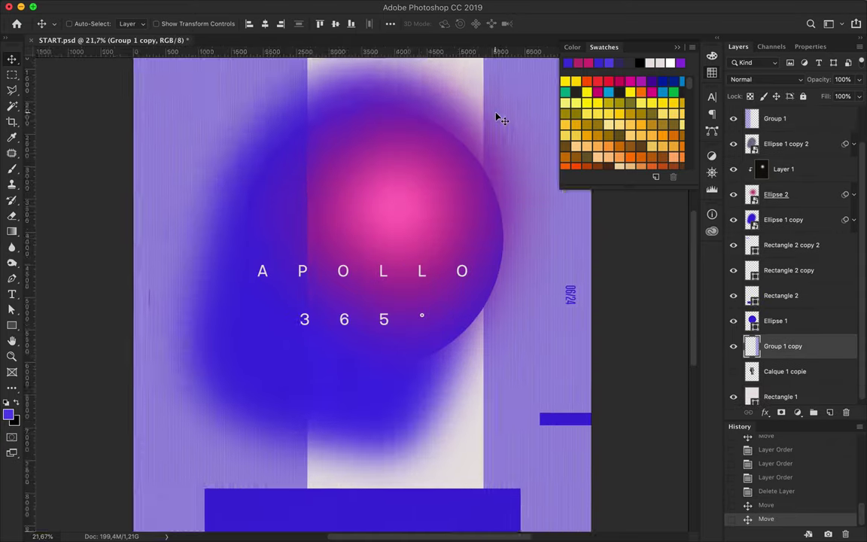
{"action": "scroll", "coordinate": [496, 117], "scroll_direction": "up", "scroll_amount": 5}
{"action": "scroll", "coordinate": [499, 116], "scroll_direction": "down", "scroll_amount": 2}
{"action": "scroll", "coordinate": [512, 106], "scroll_direction": "down", "scroll_amount": 4}
{"action": "left_click", "coordinate": [349, 7]}
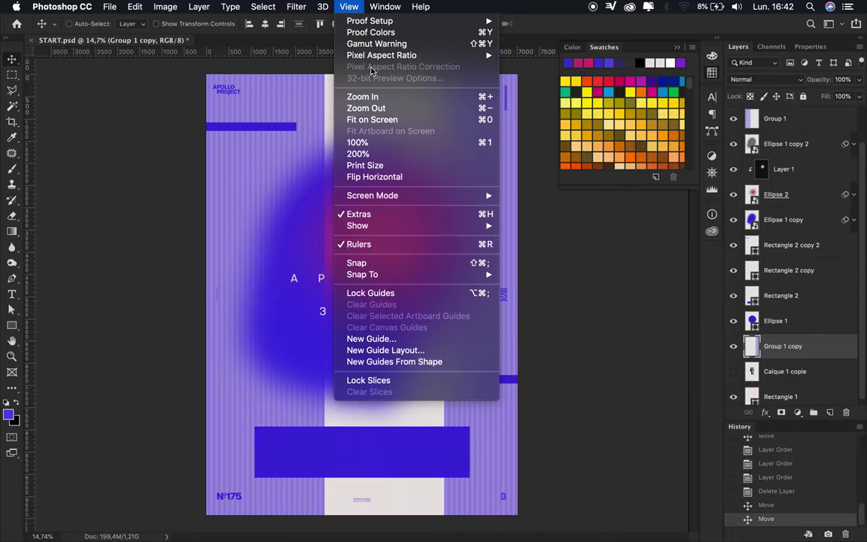
- In Liquify, forward-warp the stripe copy's left edge into a wavy shape
{"action": "left_click", "coordinate": [290, 103]}
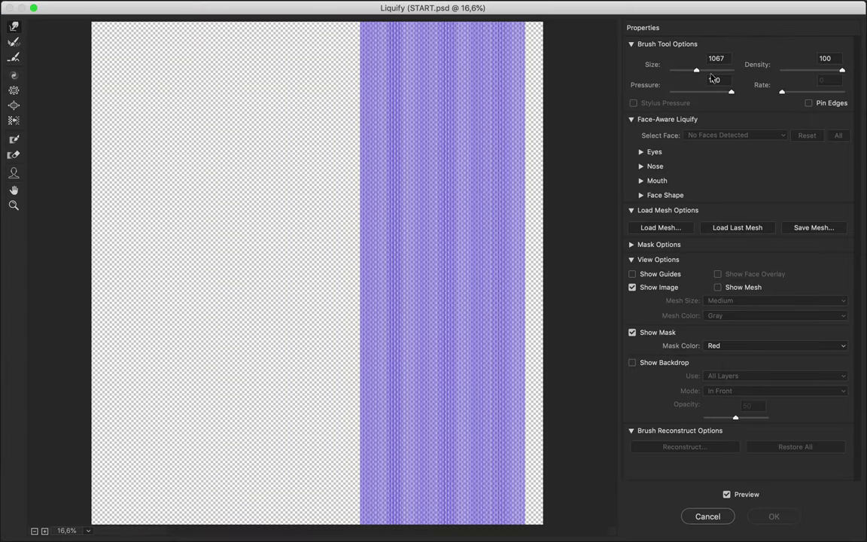
{"action": "mouse_move", "coordinate": [422, 34]}
{"action": "left_mouse_down"}
{"action": "mouse_move", "coordinate": [425, 26]}
{"action": "mouse_move", "coordinate": [418, 429]}
{"action": "mouse_move", "coordinate": [541, 489]}
{"action": "left_mouse_up"}
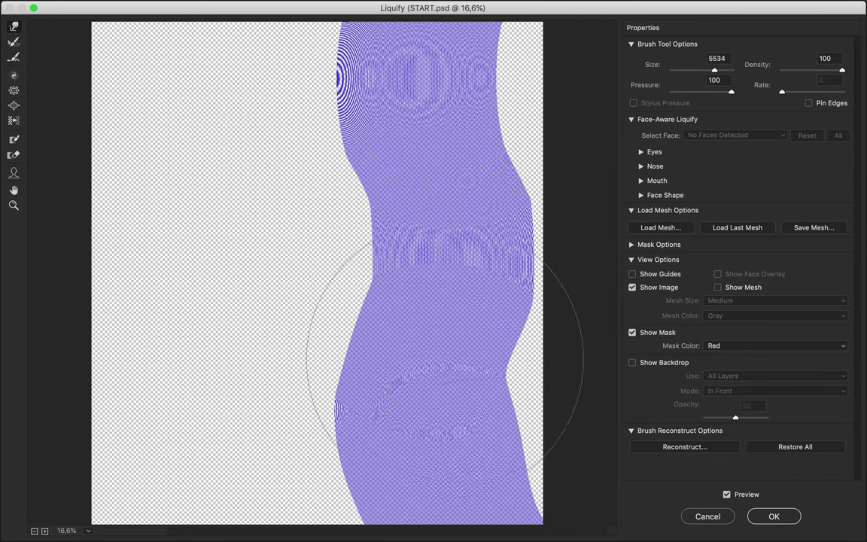
{"action": "mouse_move", "coordinate": [442, 288]}
{"action": "left_mouse_down"}
{"action": "mouse_move", "coordinate": [420, 339]}
{"action": "mouse_move", "coordinate": [438, 177]}
{"action": "left_mouse_up"}
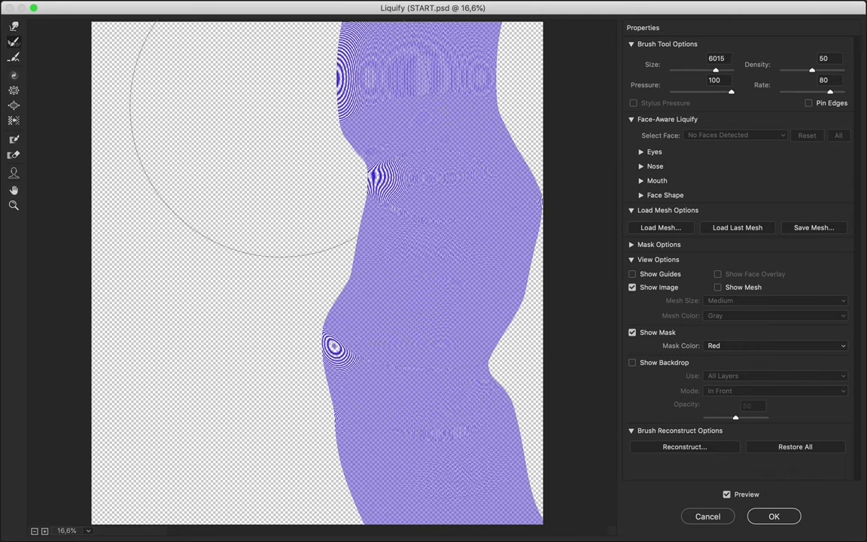
{"action": "left_click_drag", "start_coordinate": [248, 139], "coordinate": [412, 261]}
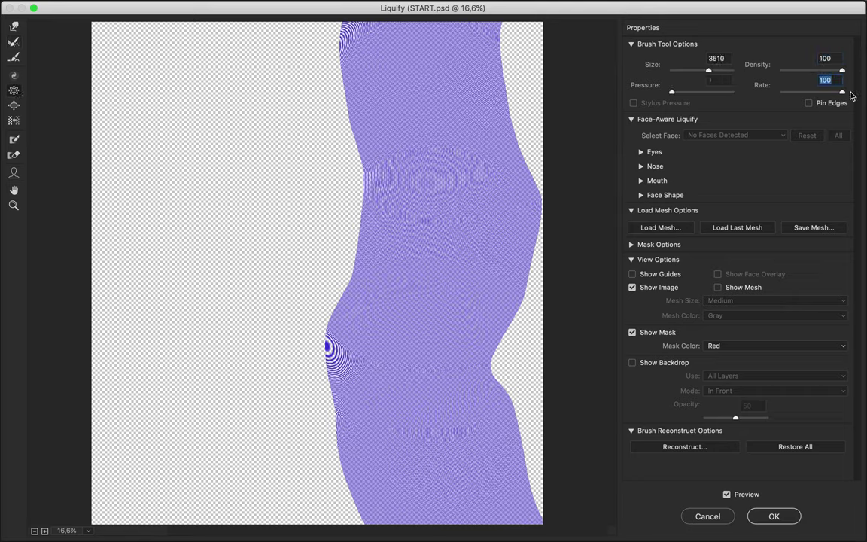
{"action": "left_click_drag", "start_coordinate": [421, 226], "coordinate": [377, 275]}
{"action": "key", "text": "ctrl+z"}
- Bloat large bulges along the edge with a ~4861 brush at rate 100, then apply Liquify
{"action": "left_click_drag", "start_coordinate": [709, 70], "coordinate": [714, 71]}
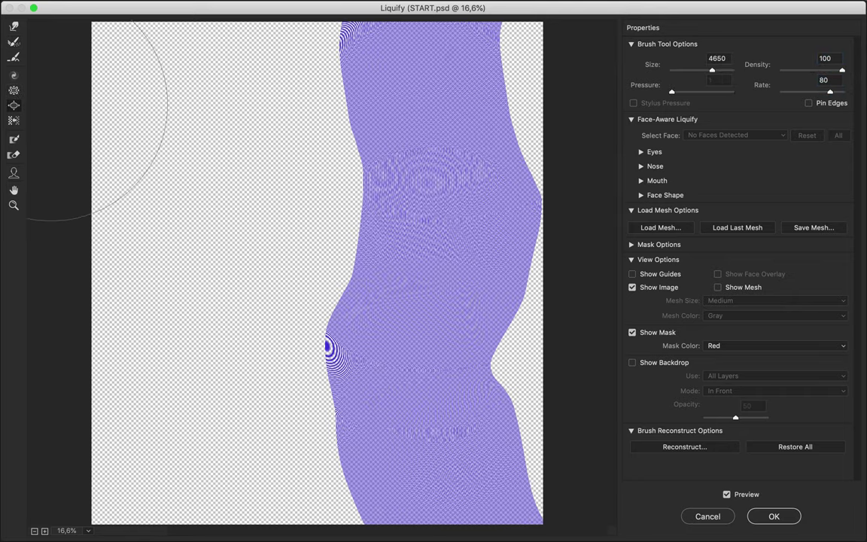
{"action": "left_click", "coordinate": [824, 80]}
{"action": "type", "text": "100"}
{"action": "left_click_drag", "start_coordinate": [430, 224], "coordinate": [399, 368]}
{"action": "left_click_drag", "start_coordinate": [338, 79], "coordinate": [425, 162]}
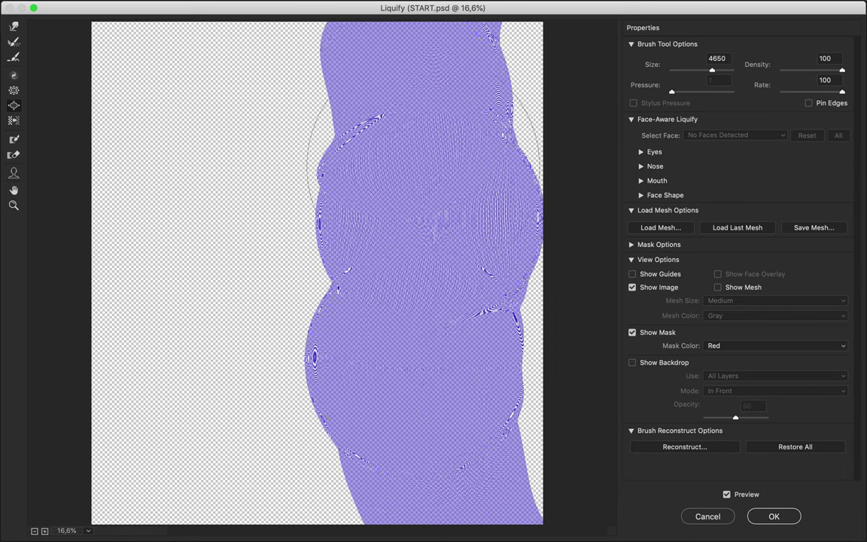
{"action": "left_click", "coordinate": [774, 516]}
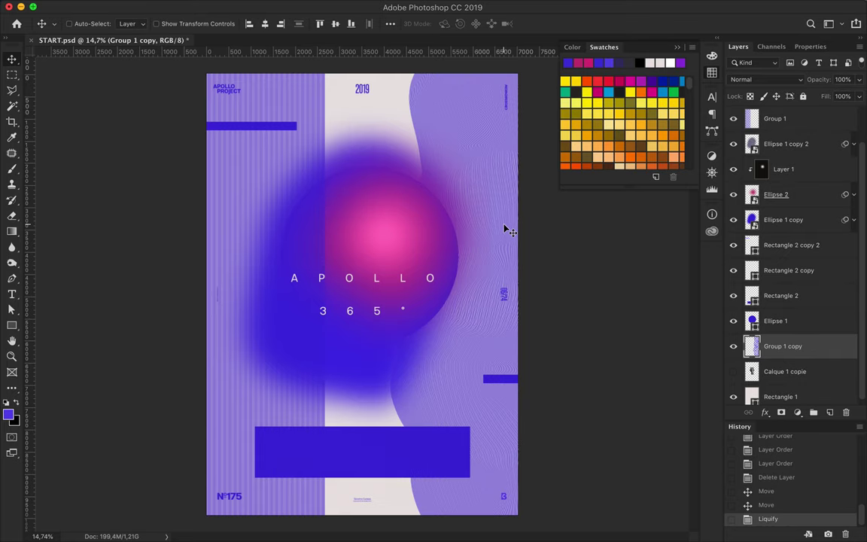
- Move the warped panel right and nudge the left stripe panel slightly left
{"action": "scroll", "coordinate": [498, 265], "scroll_direction": "up", "scroll_amount": 1}
{"action": "scroll", "coordinate": [496, 265], "scroll_direction": "up", "scroll_amount": 4}
{"action": "scroll", "coordinate": [498, 264], "scroll_direction": "down", "scroll_amount": 5}
{"action": "mouse_move", "coordinate": [499, 265]}
{"action": "left_mouse_down"}
{"action": "mouse_move", "coordinate": [527, 254]}
{"action": "mouse_move", "coordinate": [509, 238]}
{"action": "left_mouse_up"}
{"action": "left_click", "coordinate": [69, 24]}
{"action": "left_click", "coordinate": [247, 192]}
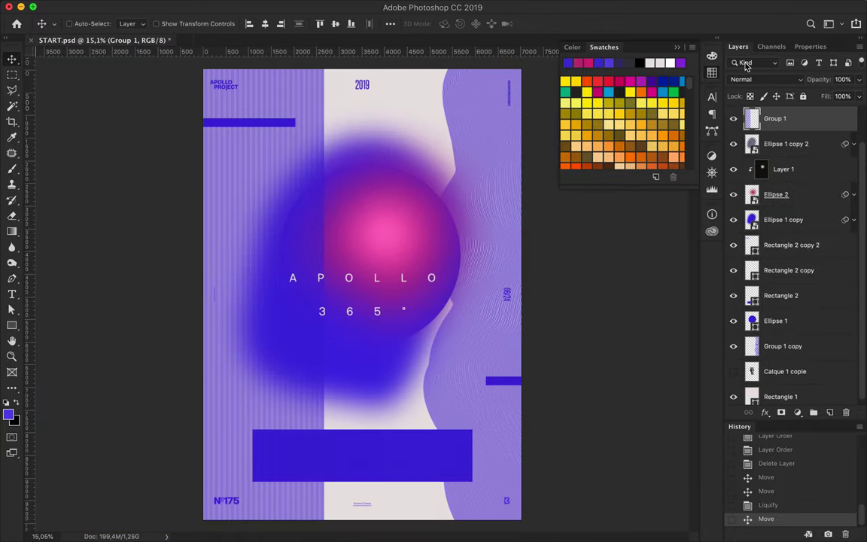
{"action": "left_click_drag", "start_coordinate": [265, 165], "coordinate": [246, 163]}
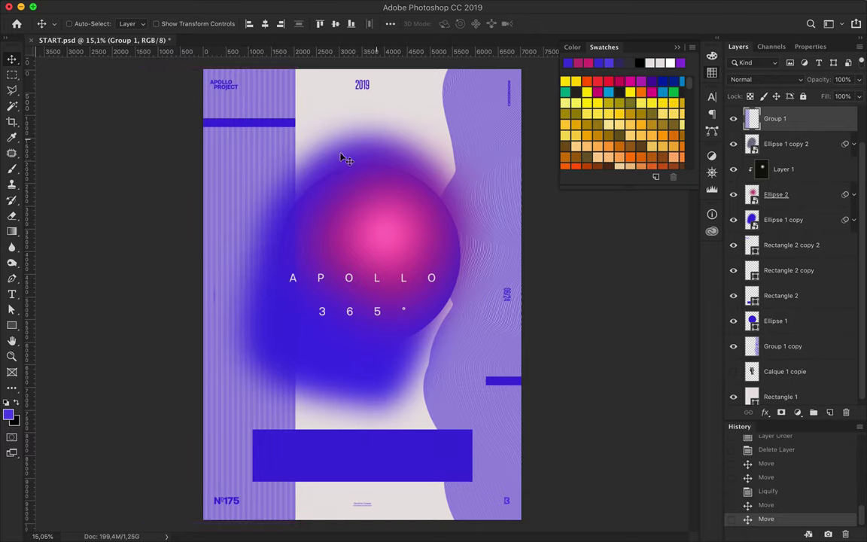
- Try Color Dodge on the stripe layer, then reset its blend mode to Normal
{"action": "left_click", "coordinate": [766, 79]}
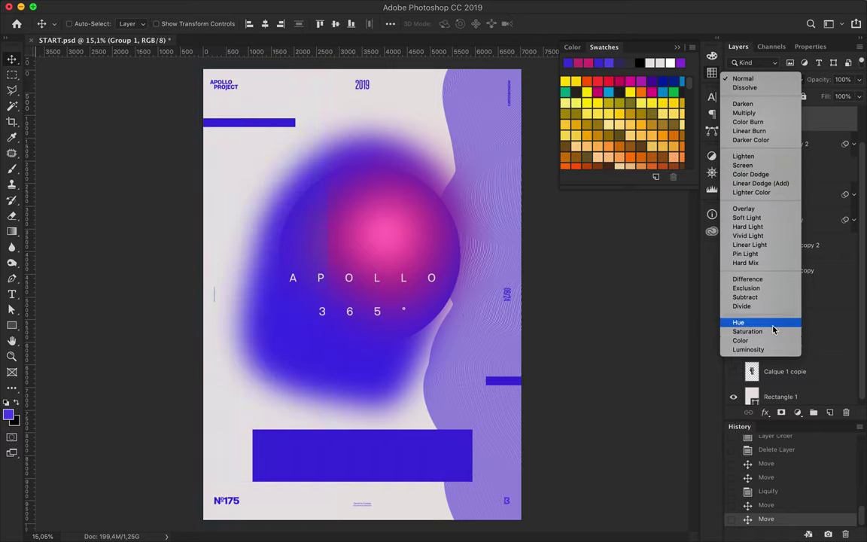
{"action": "left_click", "coordinate": [746, 174]}
{"action": "left_click_drag", "start_coordinate": [800, 134], "coordinate": [800, 132]}
{"action": "left_click", "coordinate": [764, 79]}
{"action": "left_click", "coordinate": [753, 11]}
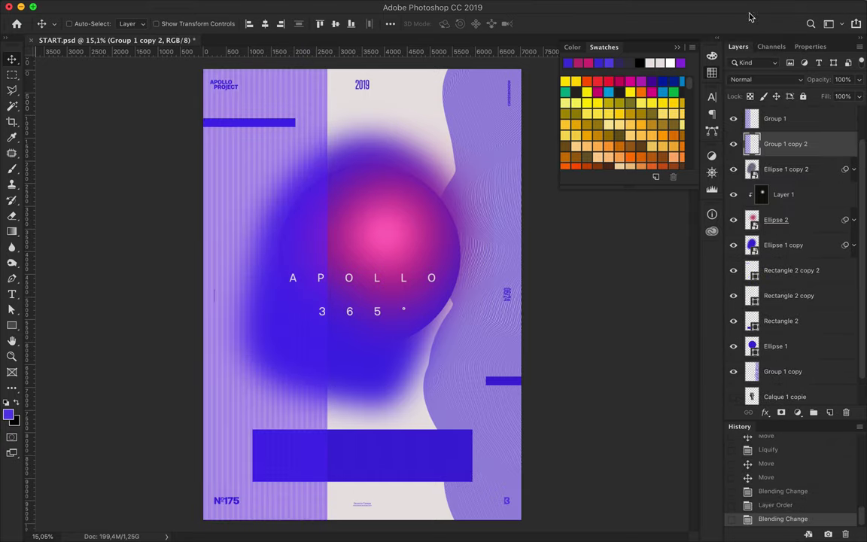
{"action": "scroll", "coordinate": [128, 304], "scroll_direction": "up", "scroll_amount": 5}
{"action": "scroll", "coordinate": [128, 304], "scroll_direction": "down", "scroll_amount": 3}
{"action": "scroll", "coordinate": [128, 304], "scroll_direction": "down", "scroll_amount": 4}
{"action": "scroll", "coordinate": [127, 304], "scroll_direction": "up", "scroll_amount": 1}
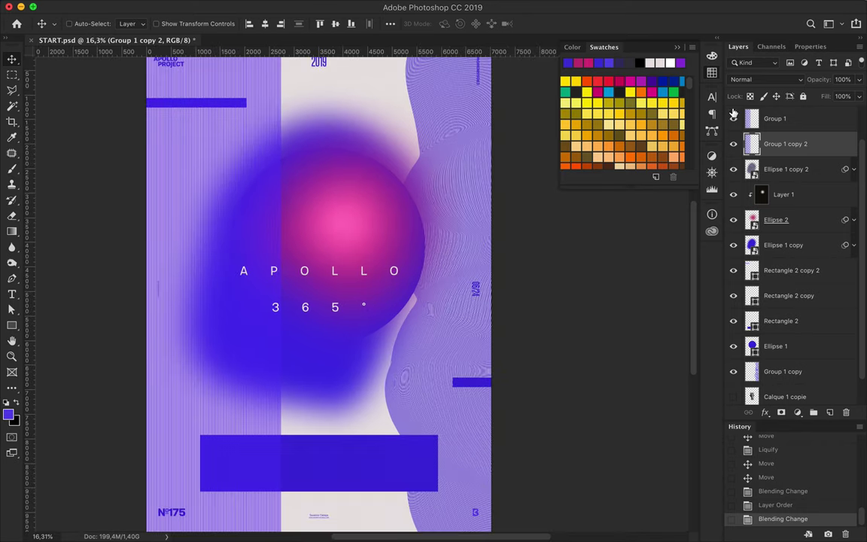
- Delete Group 1 and set the warped Group 1 copy to Vivid Light
{"action": "left_click", "coordinate": [794, 122]}
{"action": "key", "text": "Delete"}
{"action": "scroll", "coordinate": [377, 209], "scroll_direction": "down", "scroll_amount": 1}
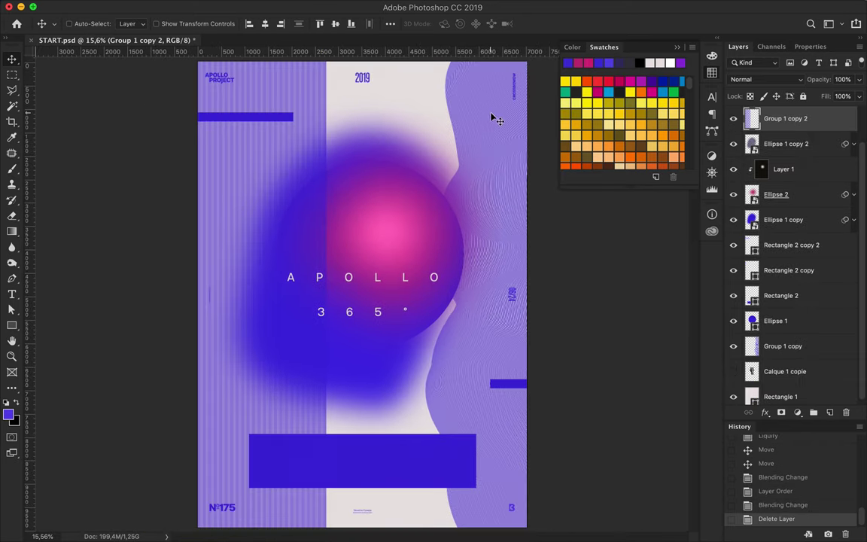
{"action": "left_click", "coordinate": [512, 178], "text": "ctrl"}
{"action": "left_click", "coordinate": [768, 79]}
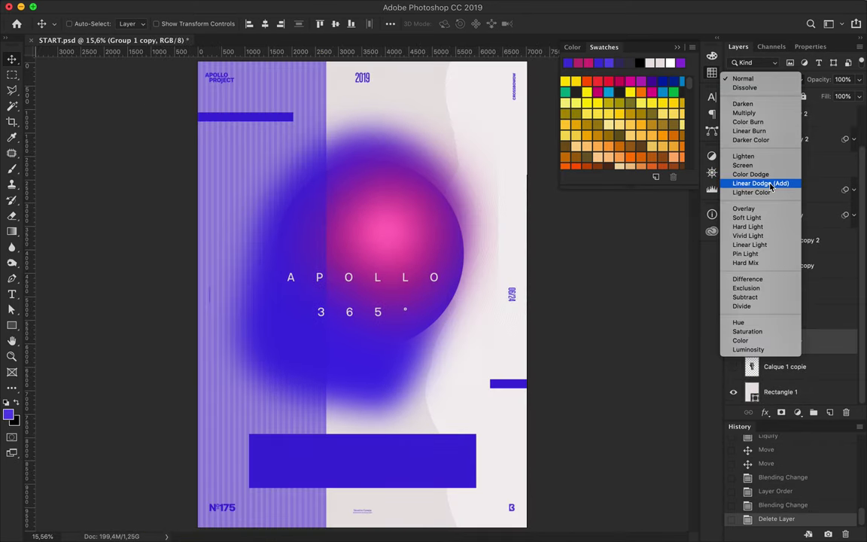
{"action": "left_click", "coordinate": [769, 239]}
- Set the left stripes to Pin Light and duplicate them shifted leftward
{"action": "left_click", "coordinate": [376, 275], "text": "ctrl"}
{"action": "left_click", "coordinate": [768, 79]}
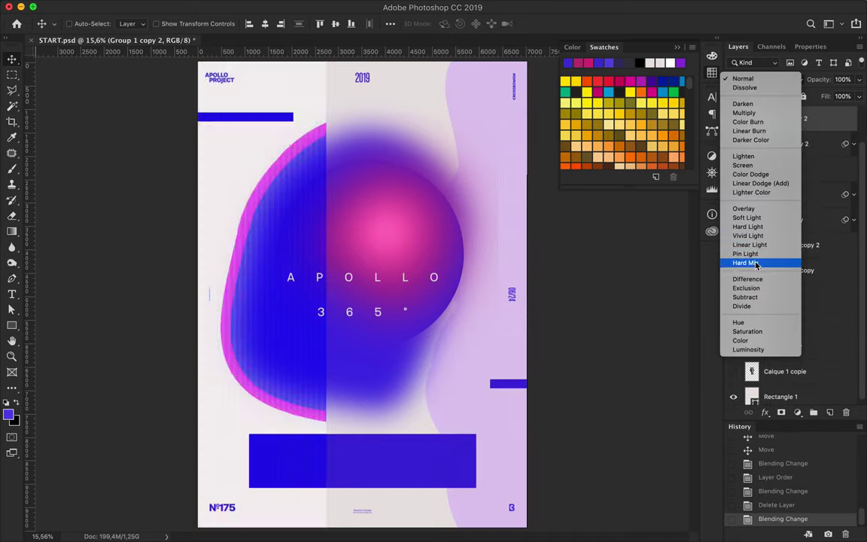
{"action": "left_click", "coordinate": [755, 256]}
{"action": "mouse_move", "coordinate": [280, 418]}
{"action": "left_mouse_down"}
{"action": "mouse_move", "coordinate": [282, 430]}
{"action": "mouse_move", "coordinate": [261, 423]}
{"action": "mouse_move", "coordinate": [247, 430]}
{"action": "mouse_move", "coordinate": [224, 415]}
{"action": "left_mouse_up"}
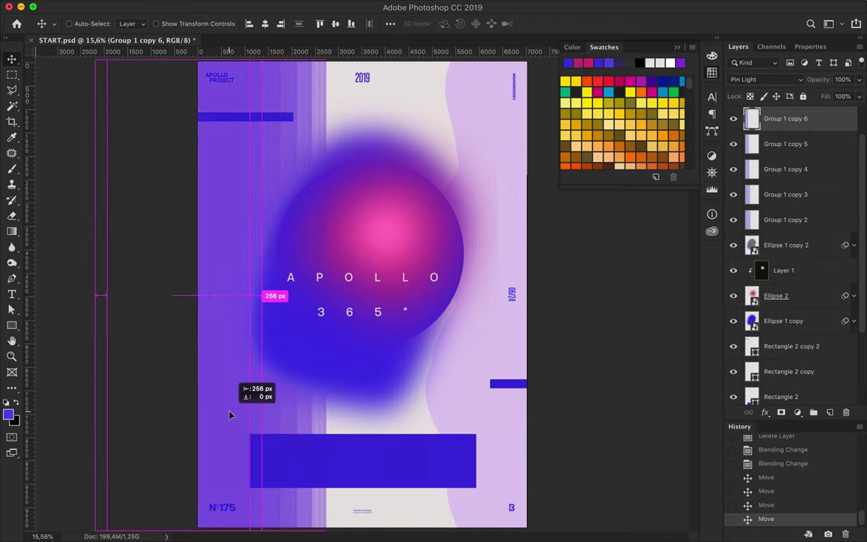
- Revert to an earlier History state to remove the extra stripe copies
{"action": "scroll", "coordinate": [248, 414], "scroll_direction": "down", "scroll_amount": 1}
{"action": "scroll", "coordinate": [271, 413], "scroll_direction": "up", "scroll_amount": 2}
{"action": "scroll", "coordinate": [271, 412], "scroll_direction": "up", "scroll_amount": 2}
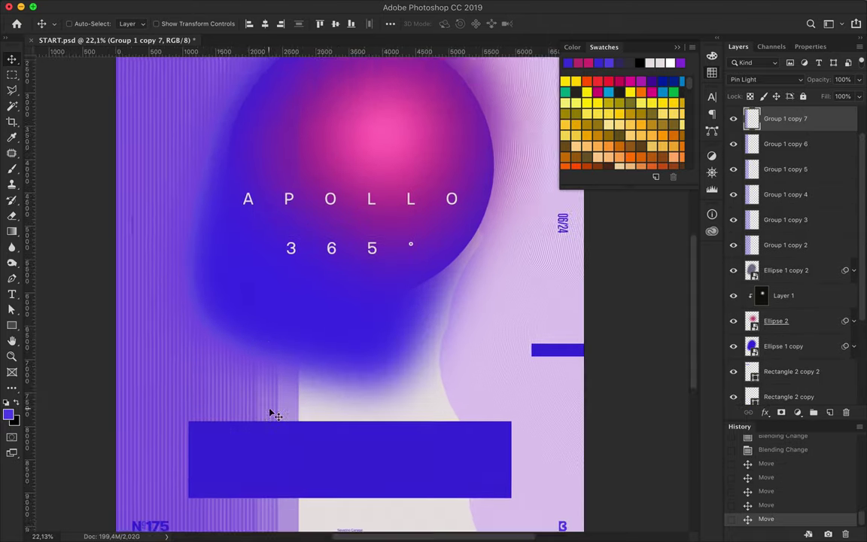
{"action": "scroll", "coordinate": [271, 412], "scroll_direction": "down", "scroll_amount": 4}
{"action": "scroll", "coordinate": [454, 221], "scroll_direction": "up", "scroll_amount": 2}
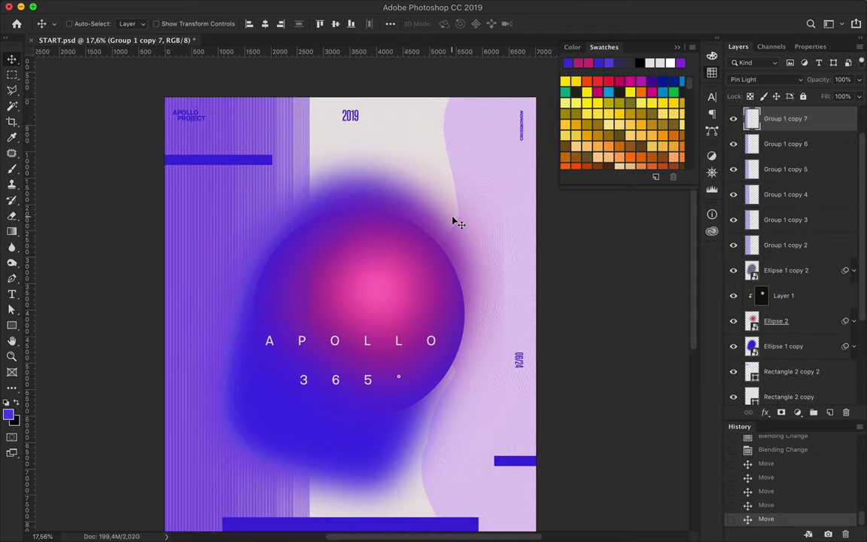
{"action": "scroll", "coordinate": [455, 221], "scroll_direction": "up", "scroll_amount": 5}
{"action": "scroll", "coordinate": [455, 221], "scroll_direction": "right", "scroll_amount": 2}
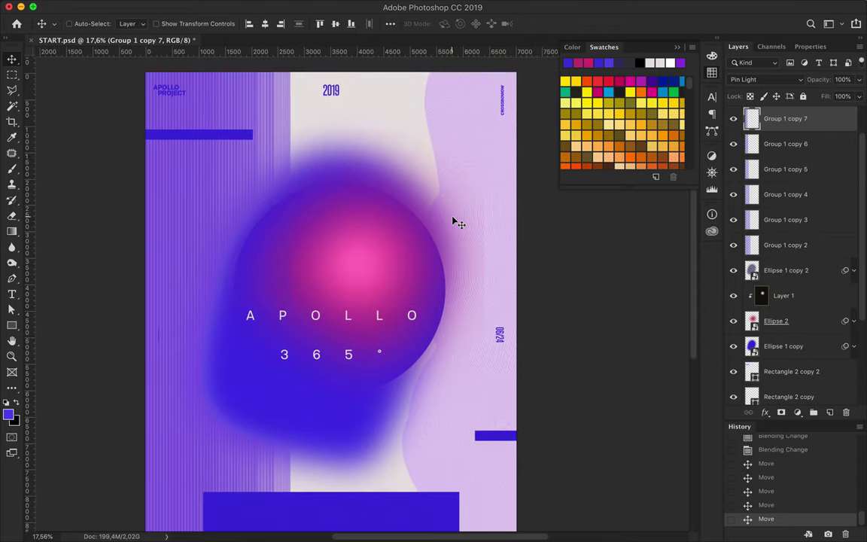
{"action": "scroll", "coordinate": [455, 221], "scroll_direction": "down", "scroll_amount": 6}
{"action": "scroll", "coordinate": [454, 221], "scroll_direction": "down", "scroll_amount": 2}
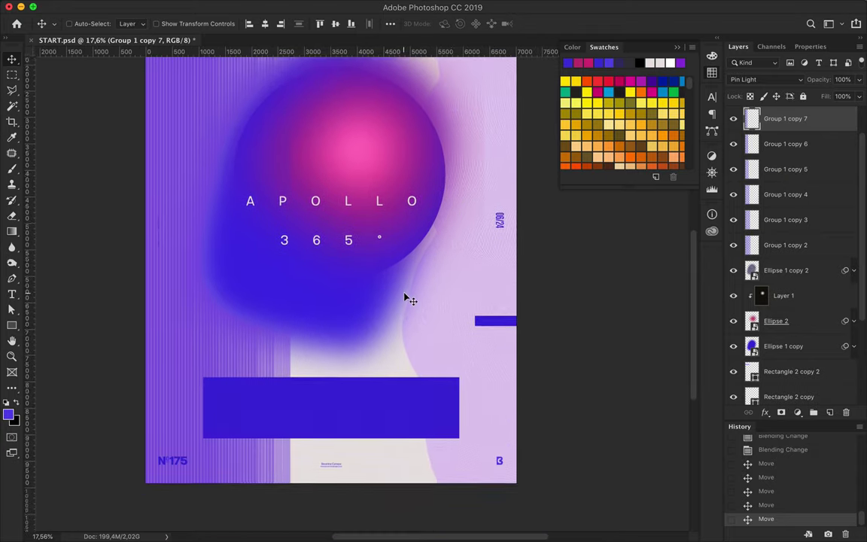
{"action": "scroll", "coordinate": [410, 300], "scroll_direction": "down", "scroll_amount": 1}
{"action": "left_click", "coordinate": [785, 220], "text": "shift"}
{"action": "left_click", "coordinate": [793, 450]}
{"action": "left_click", "coordinate": [780, 492]}
- Move the wavy lilac band right and the striped panel left, then fit the poster in view
{"action": "left_click_drag", "start_coordinate": [436, 389], "coordinate": [484, 392]}
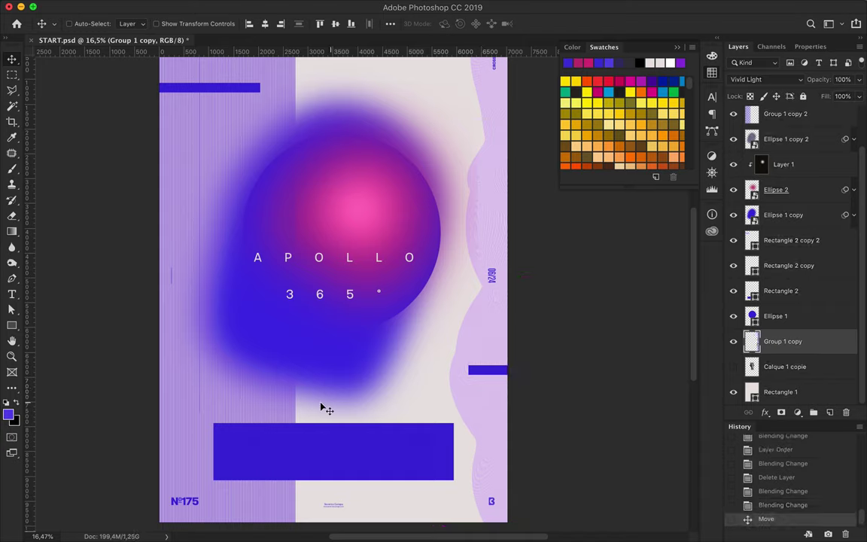
{"action": "left_click", "coordinate": [272, 423]}
{"action": "left_click_drag", "start_coordinate": [272, 423], "coordinate": [249, 423]}
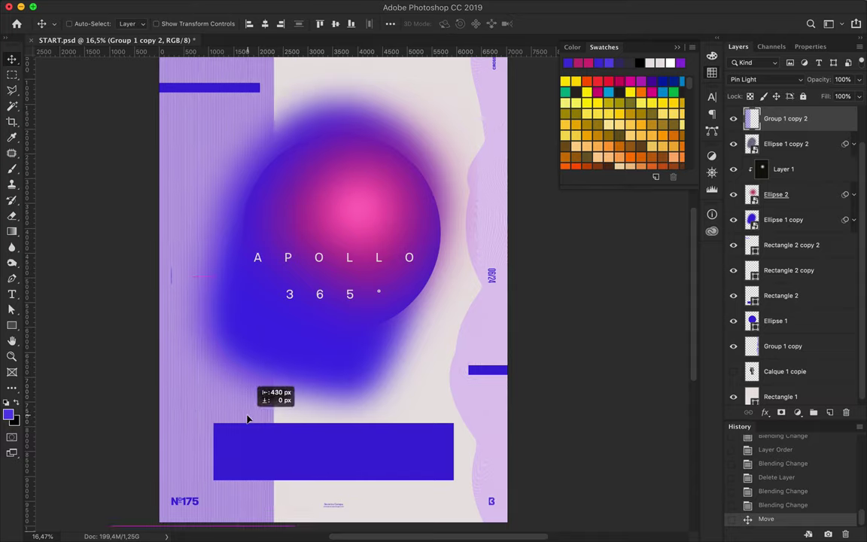
{"action": "key", "text": "super+0"}
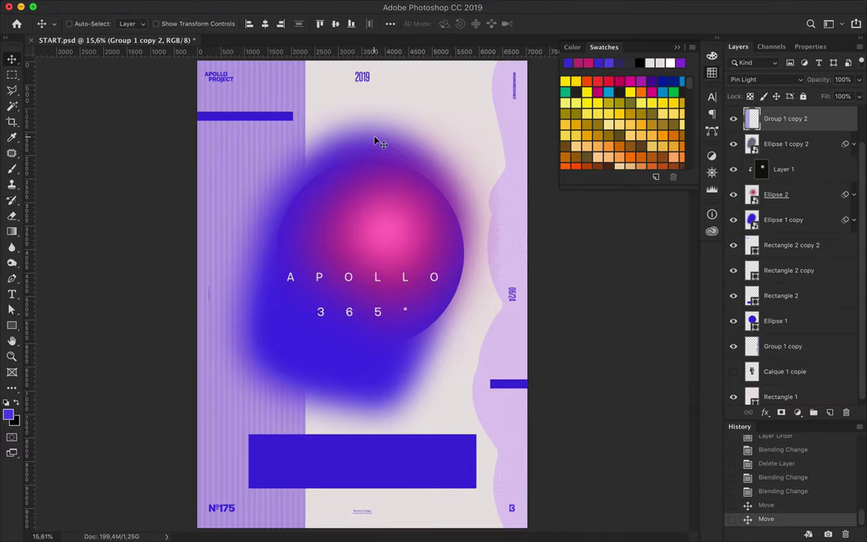
- Duplicate the small blue bar into several copies along the right edge
{"action": "left_click_drag", "start_coordinate": [504, 388], "coordinate": [529, 512]}
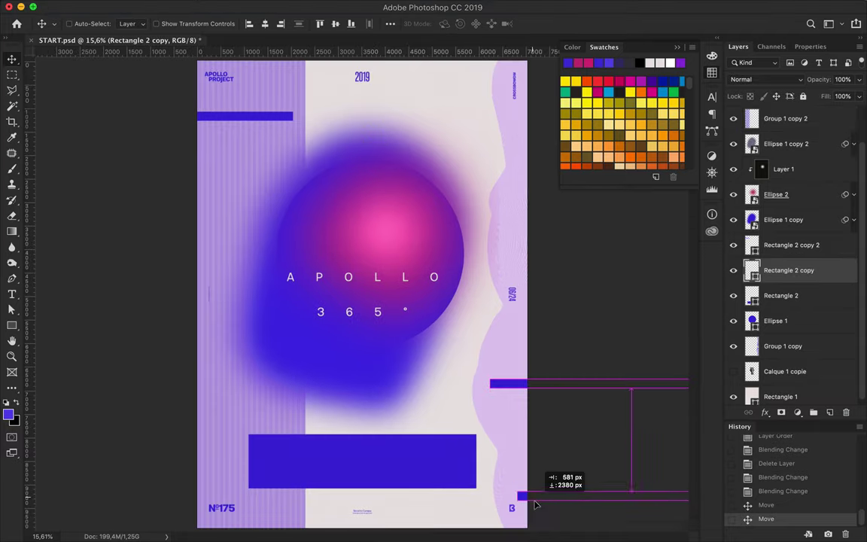
{"action": "mouse_move", "coordinate": [493, 453]}
{"action": "left_mouse_down"}
{"action": "mouse_move", "coordinate": [507, 393]}
{"action": "mouse_move", "coordinate": [536, 362]}
{"action": "left_mouse_up"}
{"action": "key", "text": "super+minus"}
{"action": "key", "text": "super+t"}
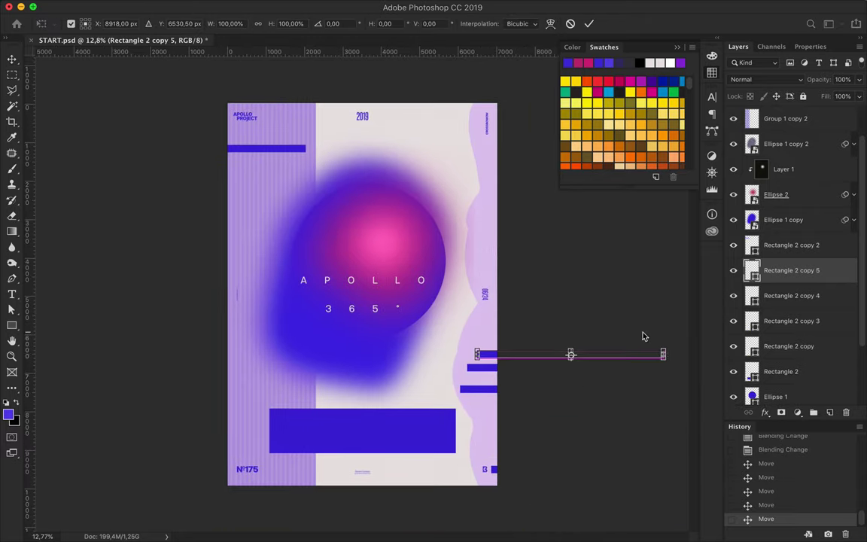
{"action": "key", "text": "Return"}
{"action": "key", "text": "ctrl+z"}
{"action": "left_click_drag", "start_coordinate": [491, 342], "coordinate": [476, 268]}
{"action": "mouse_move", "coordinate": [481, 268]}
{"action": "left_mouse_down"}
{"action": "mouse_move", "coordinate": [508, 173]}
{"action": "mouse_move", "coordinate": [485, 144]}
{"action": "left_mouse_up"}
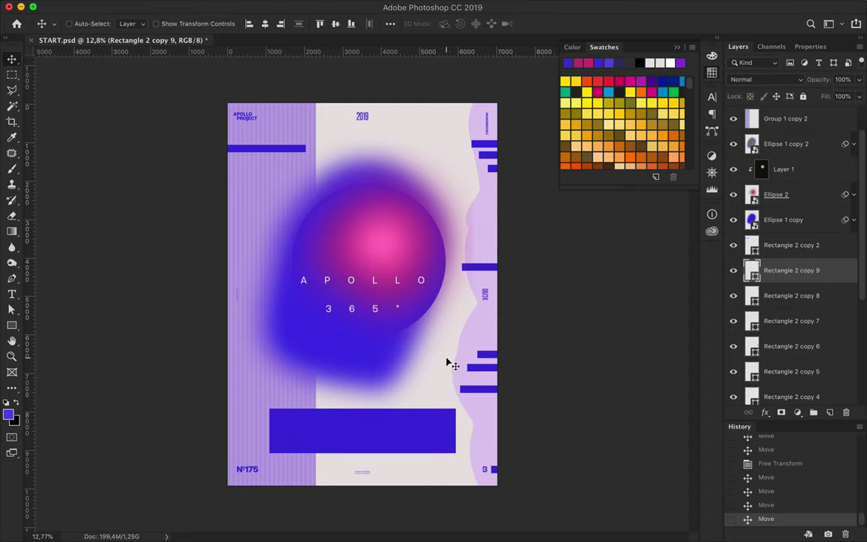
- Resize a bar copy onto the left edge and start a new shape near the top
{"action": "key", "text": "ctrl+t"}
{"action": "mouse_move", "coordinate": [280, 153]}
{"action": "left_mouse_down"}
{"action": "mouse_move", "coordinate": [235, 148]}
{"action": "mouse_move", "coordinate": [235, 255]}
{"action": "mouse_move", "coordinate": [267, 342]}
{"action": "mouse_move", "coordinate": [183, 377]}
{"action": "mouse_move", "coordinate": [174, 395]}
{"action": "mouse_move", "coordinate": [178, 452]}
{"action": "mouse_move", "coordinate": [197, 475]}
{"action": "left_mouse_up"}
{"action": "key", "text": "Return"}
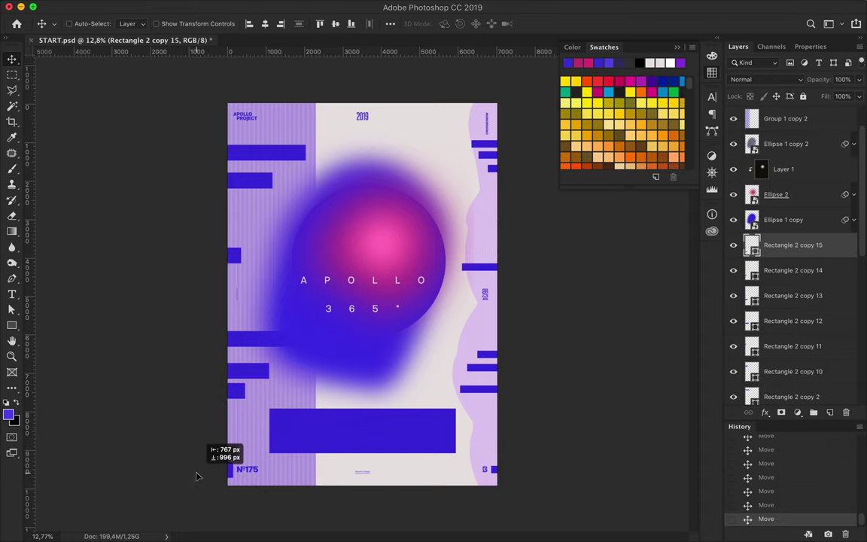
{"action": "key", "text": "p"}
{"action": "left_click", "coordinate": [450, 120]}
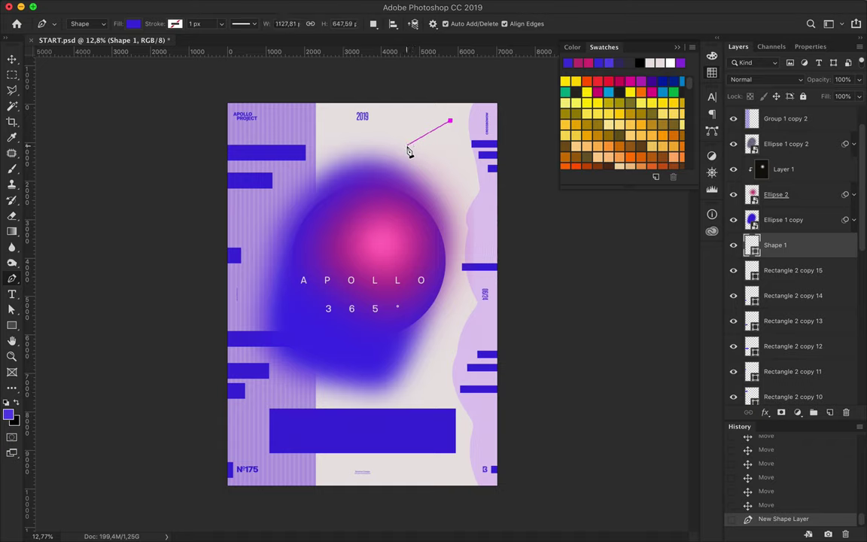
- Give the Pen shape no fill and draw thin lines over the blob and on the right
{"action": "scroll", "coordinate": [439, 145], "scroll_direction": "up", "scroll_amount": 3}
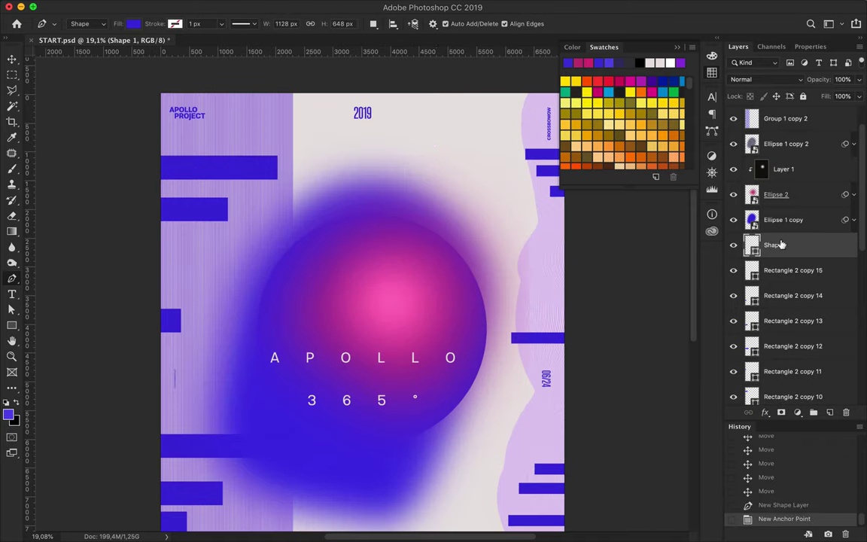
{"action": "left_click", "coordinate": [179, 23]}
{"action": "key", "text": "p"}
{"action": "left_click", "coordinate": [120, 48]}
{"action": "left_click", "coordinate": [439, 325]}
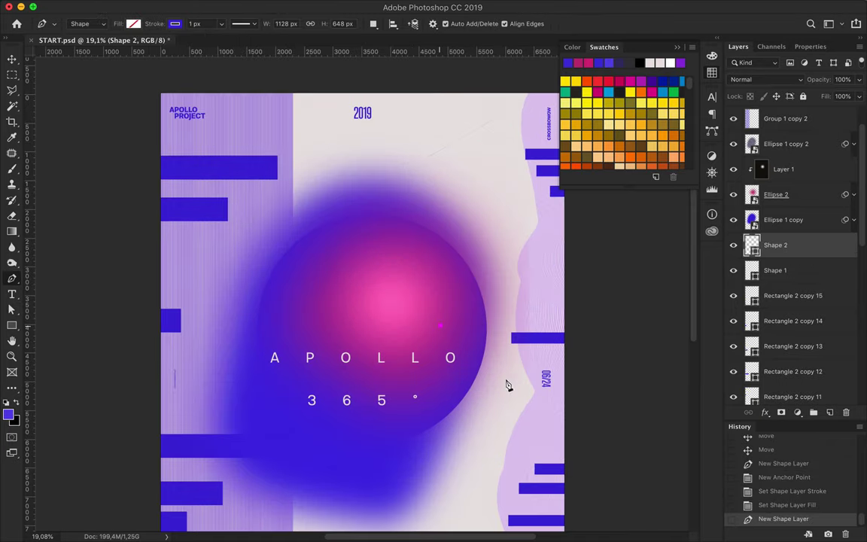
{"action": "scroll", "coordinate": [426, 417], "scroll_direction": "down", "scroll_amount": 5}
{"action": "scroll", "coordinate": [530, 354], "scroll_direction": "left", "scroll_amount": 3}
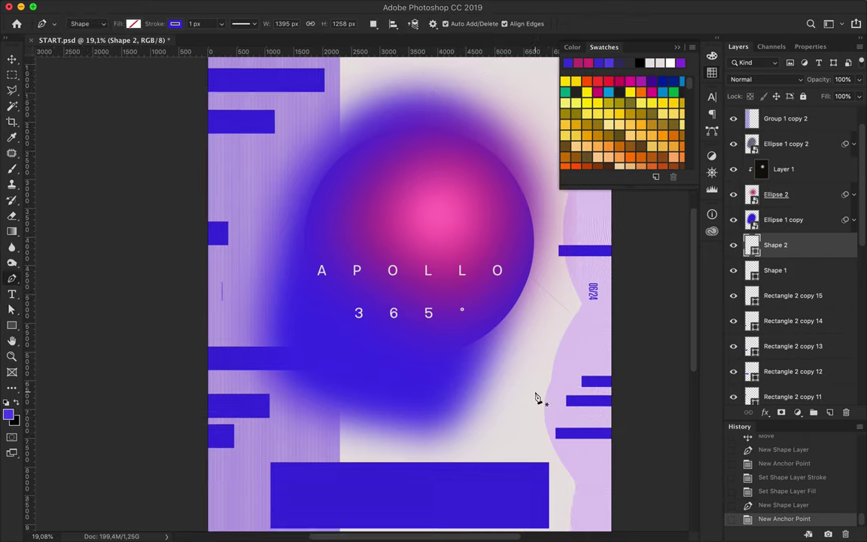
{"action": "left_click", "coordinate": [493, 369]}
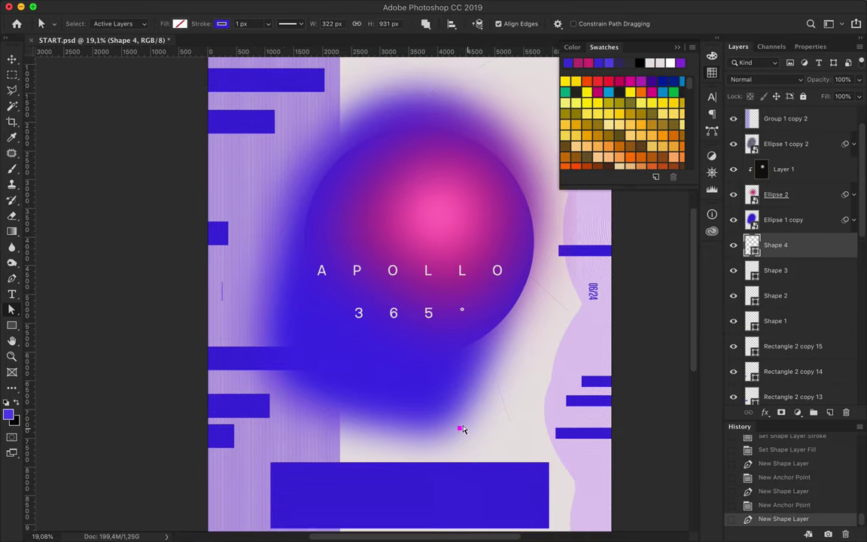
{"action": "left_click", "coordinate": [463, 425]}
- Draw lines near the top and rising from the lower right, and commit the stroke width
{"action": "scroll", "coordinate": [395, 454], "scroll_direction": "up", "scroll_amount": 10}
{"action": "left_click", "coordinate": [430, 267]}
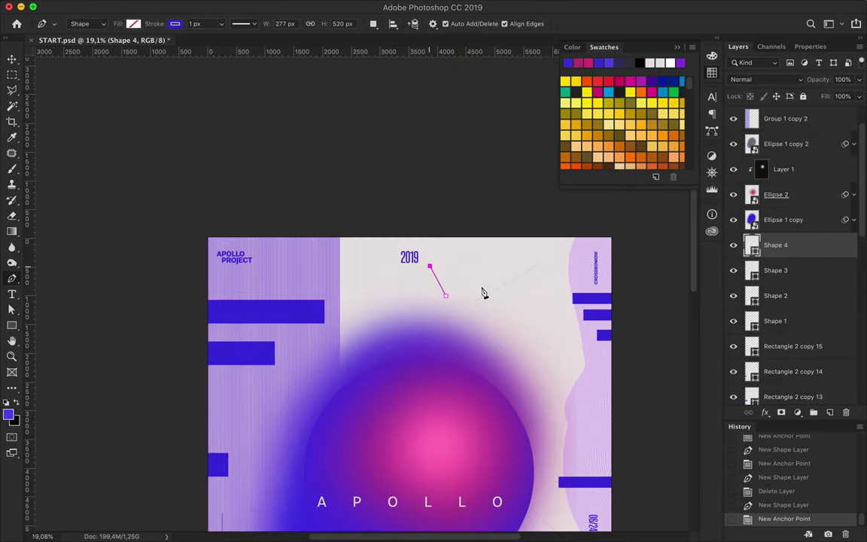
{"action": "left_click", "coordinate": [481, 316]}
{"action": "left_click", "coordinate": [785, 159]}
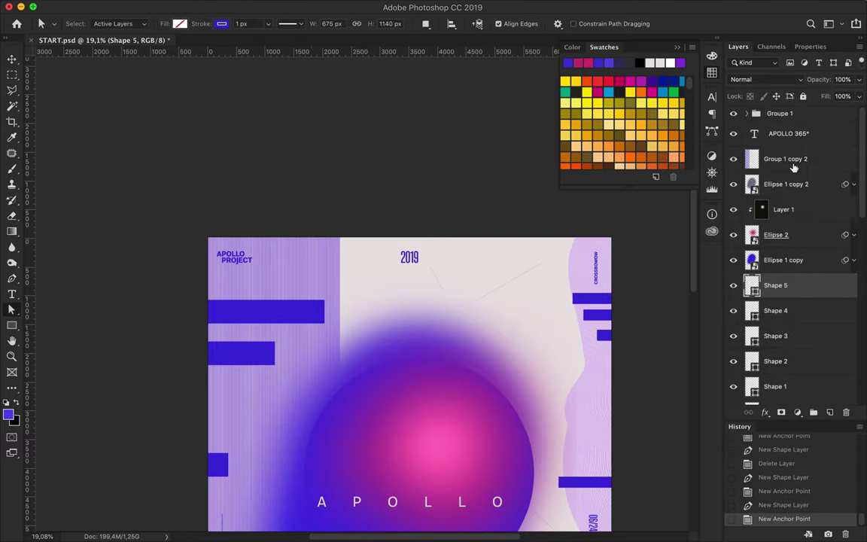
{"action": "left_click", "coordinate": [425, 402]}
{"action": "left_click", "coordinate": [374, 310]}
{"action": "key", "text": "a"}
{"action": "key", "text": "Return"}
{"action": "key", "text": "v"}
- Make the black diagonal line's stroke blue
{"action": "left_click", "coordinate": [377, 319]}
{"action": "scroll", "coordinate": [360, 289], "scroll_direction": "up", "scroll_amount": 3}
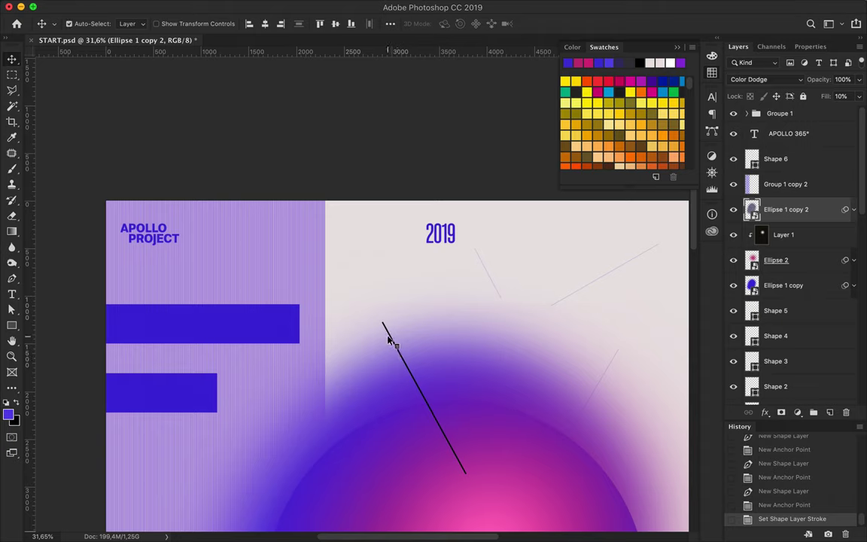
{"action": "left_click", "coordinate": [387, 340]}
{"action": "key", "text": "p"}
{"action": "left_click", "coordinate": [175, 23]}
{"action": "left_click", "coordinate": [161, 85]}
{"action": "scroll", "coordinate": [468, 240], "scroll_direction": "down", "scroll_amount": 5}
- Draw three more blue lines: above the blob, below it, and at the bottom rectangle
{"action": "left_click", "coordinate": [380, 325]}
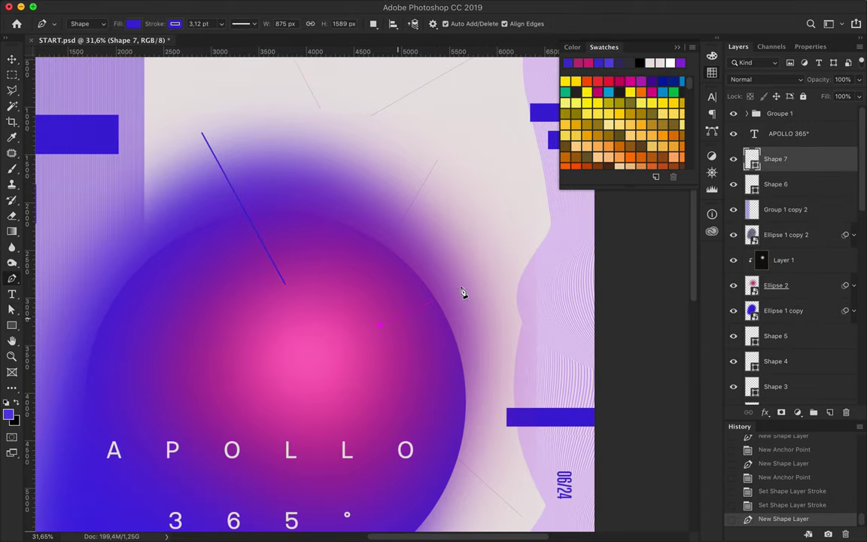
{"action": "left_click", "coordinate": [457, 293]}
{"action": "scroll", "coordinate": [456, 295], "scroll_direction": "down", "scroll_amount": 3}
{"action": "scroll", "coordinate": [456, 296], "scroll_direction": "down", "scroll_amount": 3}
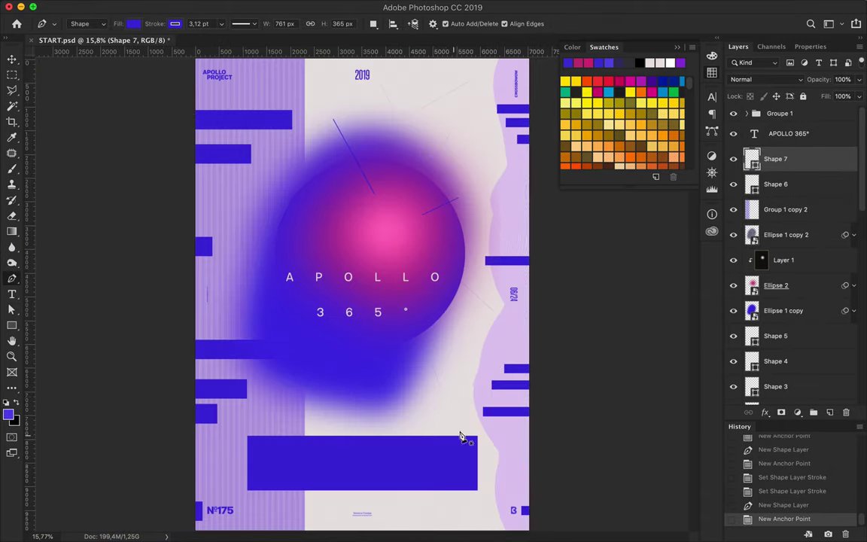
{"action": "left_click", "coordinate": [419, 412]}
{"action": "left_click", "coordinate": [485, 465]}
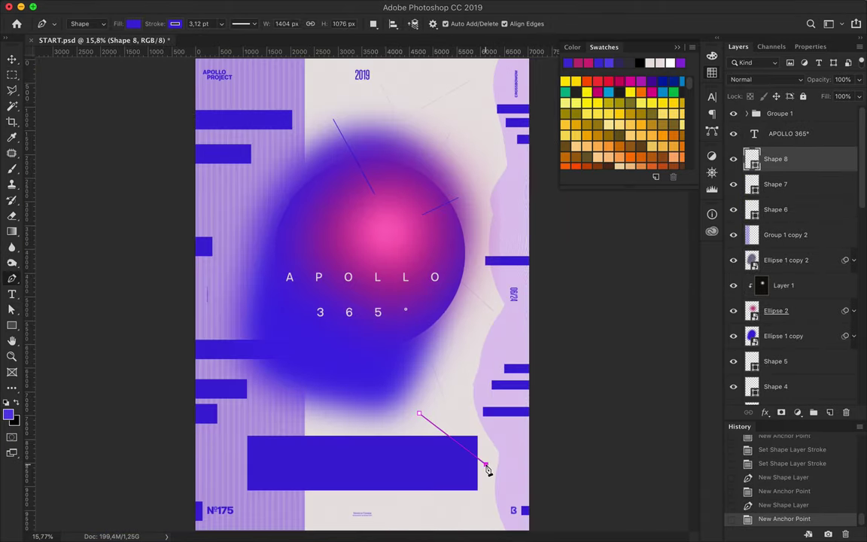
{"action": "left_click", "coordinate": [326, 518]}
{"action": "left_click", "coordinate": [336, 476]}
{"action": "scroll", "coordinate": [449, 410], "scroll_direction": "down", "scroll_amount": 1}
{"action": "key", "text": "v"}
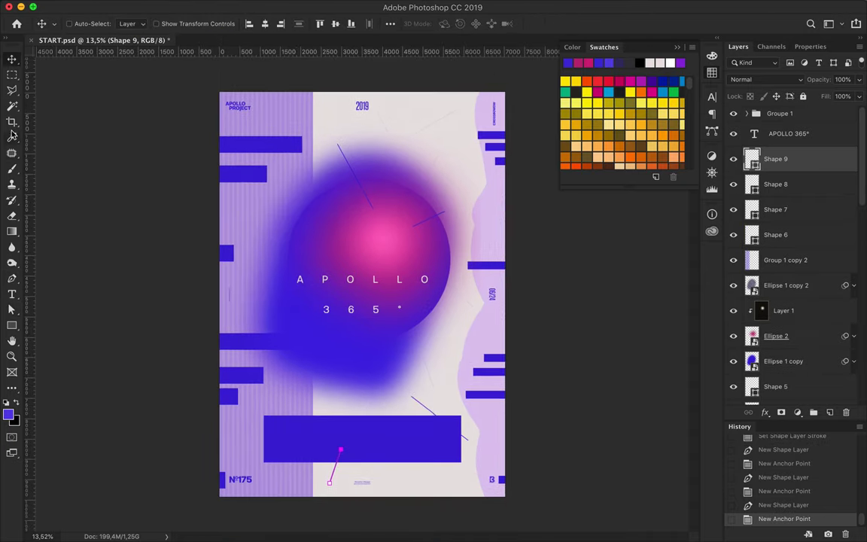
{"action": "right_click", "coordinate": [11, 325]}
{"action": "left_click", "coordinate": [58, 346]}
- Draw a large no-fill outline circle and move it down at the right
{"action": "left_click", "coordinate": [133, 23]}
{"action": "mouse_move", "coordinate": [273, 167]}
{"action": "left_mouse_down"}
{"action": "mouse_move", "coordinate": [324, 222]}
{"action": "mouse_move", "coordinate": [303, 181]}
{"action": "left_mouse_up"}
{"action": "left_click_drag", "start_coordinate": [426, 325], "coordinate": [593, 360]}
{"action": "key", "text": "v"}
{"action": "mouse_move", "coordinate": [559, 294]}
{"action": "left_mouse_down"}
{"action": "mouse_move", "coordinate": [552, 372]}
{"action": "mouse_move", "coordinate": [582, 368]}
{"action": "mouse_move", "coordinate": [600, 309]}
{"action": "mouse_move", "coordinate": [603, 343]}
{"action": "left_mouse_up"}
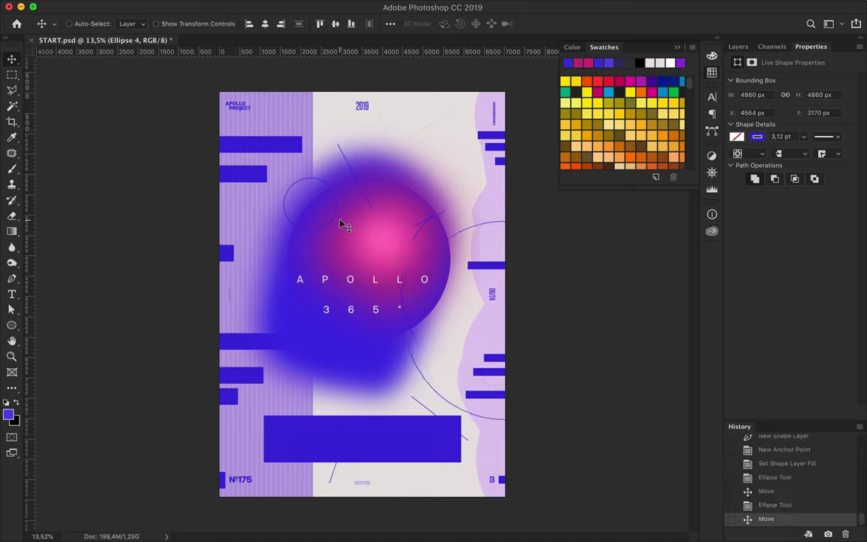
- Scatter small outline circles around the blob and at the poster's top and bottom
{"action": "key", "text": "u"}
{"action": "left_click_drag", "start_coordinate": [275, 376], "coordinate": [301, 399]}
{"action": "left_click_drag", "start_coordinate": [401, 397], "coordinate": [399, 394]}
{"action": "left_click_drag", "start_coordinate": [461, 154], "coordinate": [461, 152]}
{"action": "left_click_drag", "start_coordinate": [277, 81], "coordinate": [310, 115]}
{"action": "left_click_drag", "start_coordinate": [429, 470], "coordinate": [477, 518]}
{"action": "left_click_drag", "start_coordinate": [336, 398], "coordinate": [341, 402]}
{"action": "left_click_drag", "start_coordinate": [407, 140], "coordinate": [413, 146]}
{"action": "left_click_drag", "start_coordinate": [349, 119], "coordinate": [379, 147]}
- Move a circle layer lower in the stack and add more circles, undoing the last
{"action": "left_click", "coordinate": [221, 23]}
{"action": "left_click", "coordinate": [738, 46]}
{"action": "left_click_drag", "start_coordinate": [775, 380], "coordinate": [796, 361]}
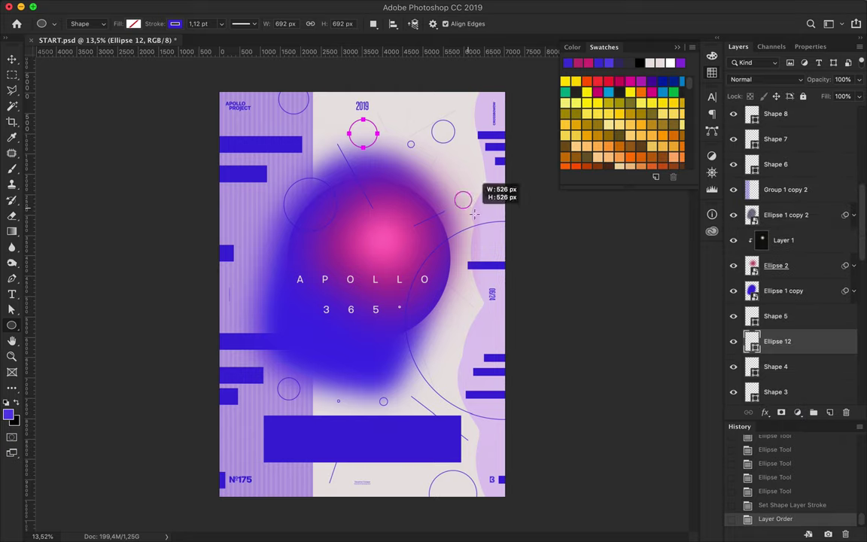
{"action": "left_click_drag", "start_coordinate": [474, 214], "coordinate": [506, 238]}
{"action": "left_click_drag", "start_coordinate": [442, 356], "coordinate": [450, 360]}
{"action": "left_click_drag", "start_coordinate": [332, 363], "coordinate": [339, 369]}
{"action": "left_click_drag", "start_coordinate": [385, 455], "coordinate": [393, 463]}
{"action": "left_click_drag", "start_coordinate": [450, 97], "coordinate": [454, 101]}
{"action": "left_click_drag", "start_coordinate": [316, 128], "coordinate": [325, 136]}
{"action": "left_click_drag", "start_coordinate": [330, 82], "coordinate": [344, 97]}
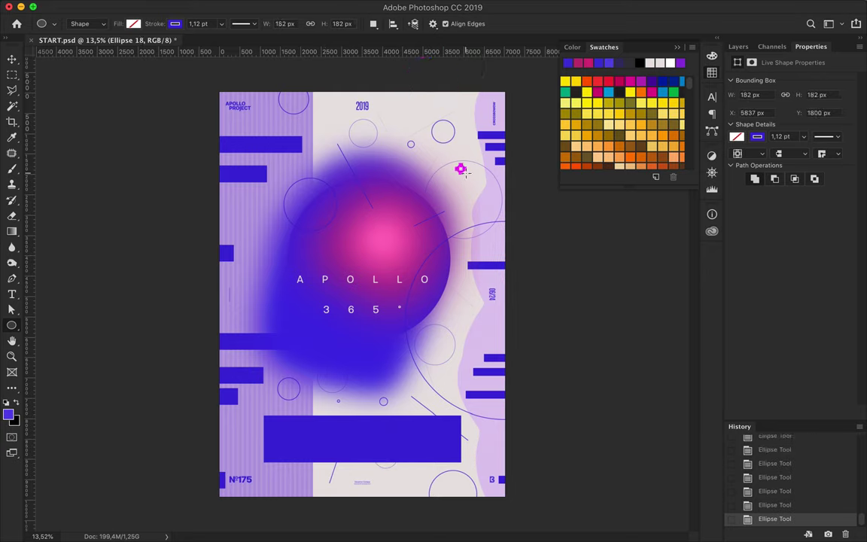
{"action": "key", "text": "ctrl+z"}
- Save the APOLLO 365° poster document with Cmd+S
{"action": "key", "text": "v"}
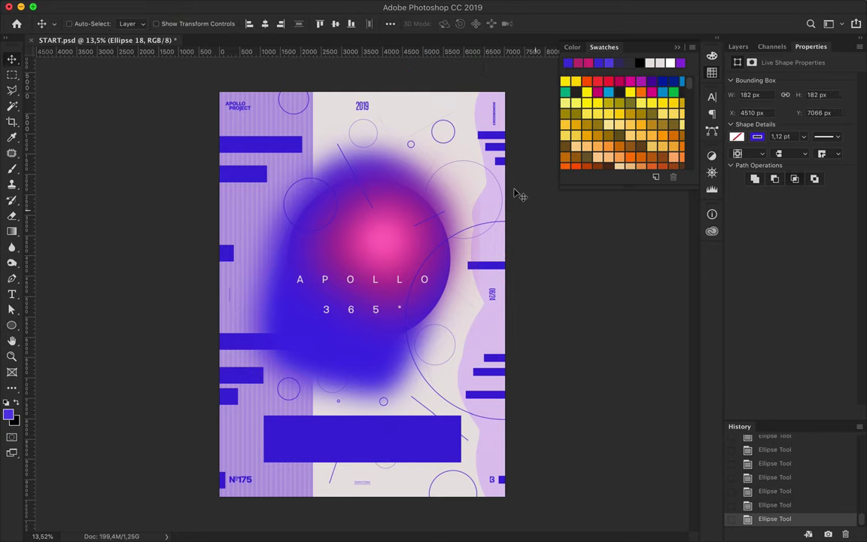
{"action": "key", "text": "ctrl+s"}
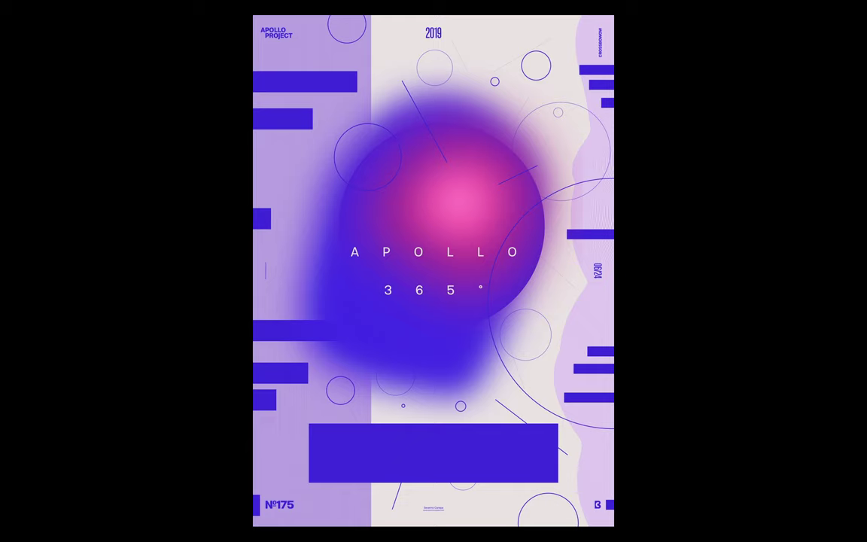